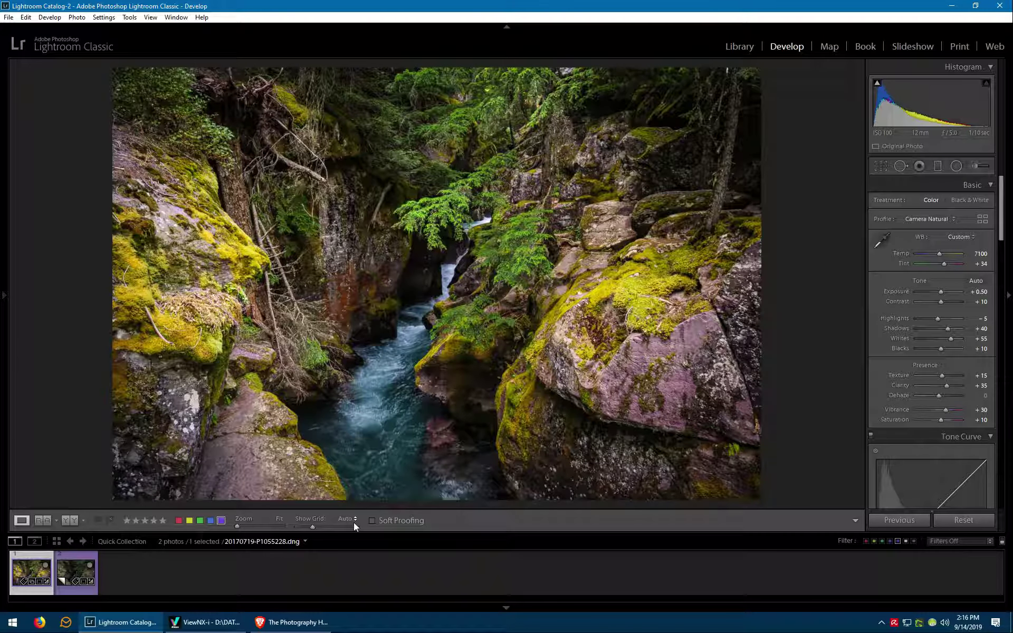
- Switch to the browser and view the Camera Gear galleries on The Photography Hobbyist site, returning to its home page
{"action": "left_click", "coordinate": [309, 624]}
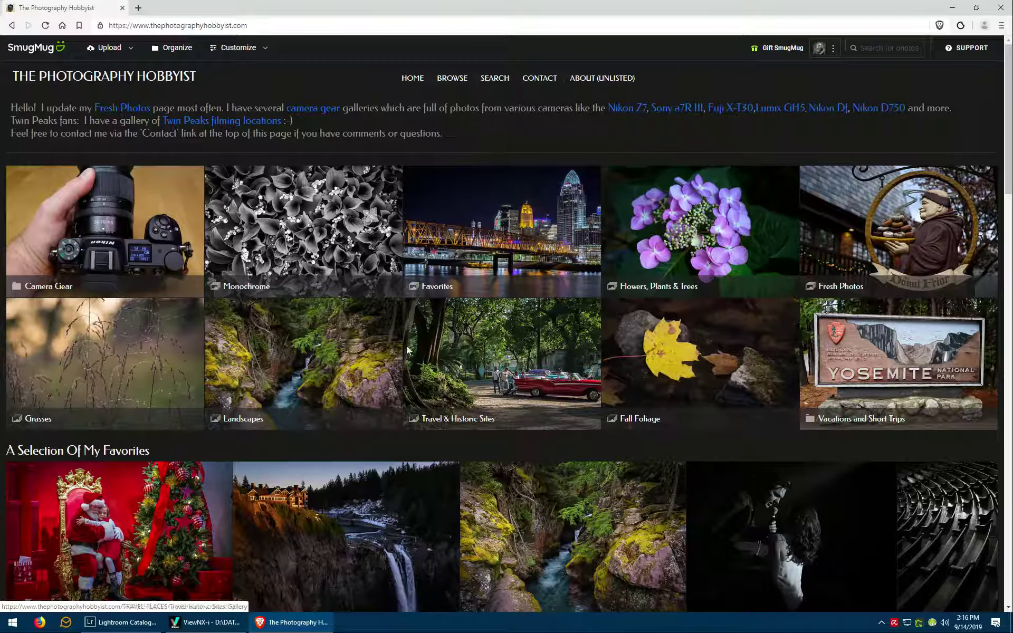
{"action": "left_click", "coordinate": [189, 224]}
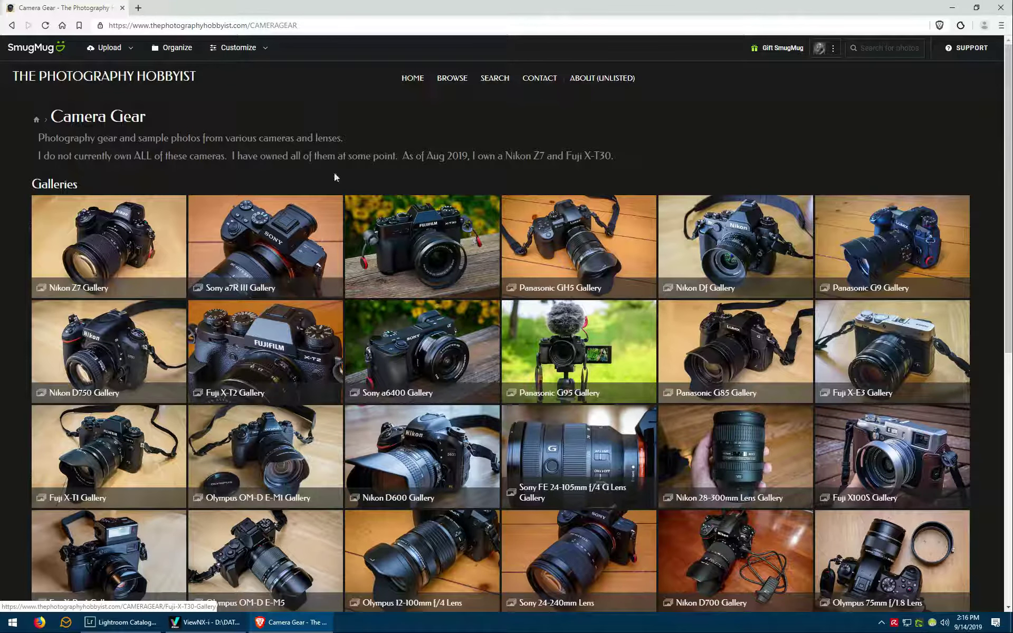
{"action": "left_click", "coordinate": [12, 25]}
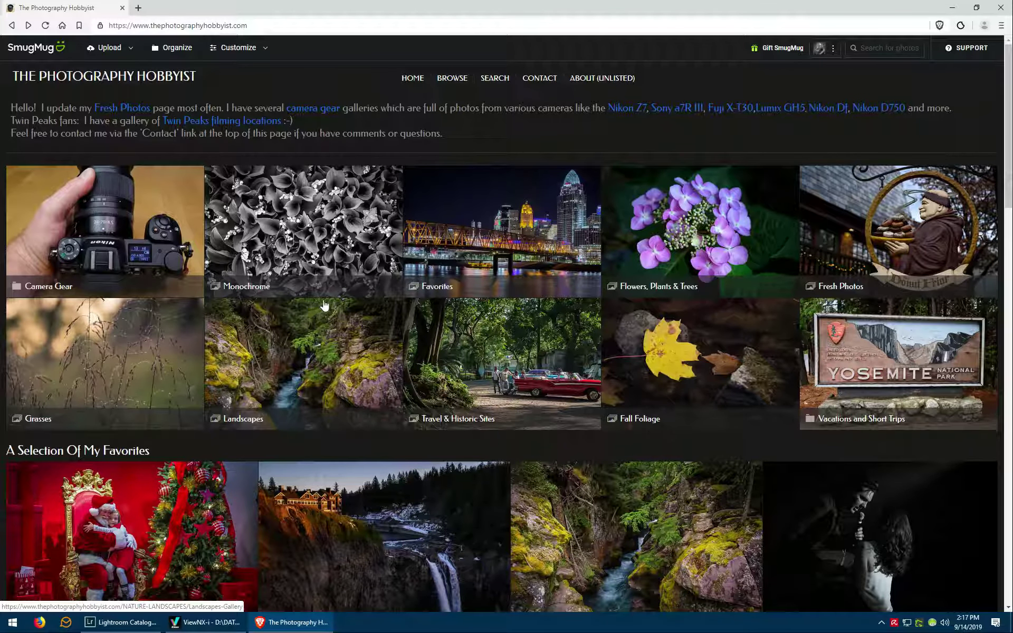
- Look through the selection of favorite photos on the site's home page and close the browser
{"action": "scroll", "coordinate": [324, 305], "scroll_direction": "down", "scroll_amount": 9}
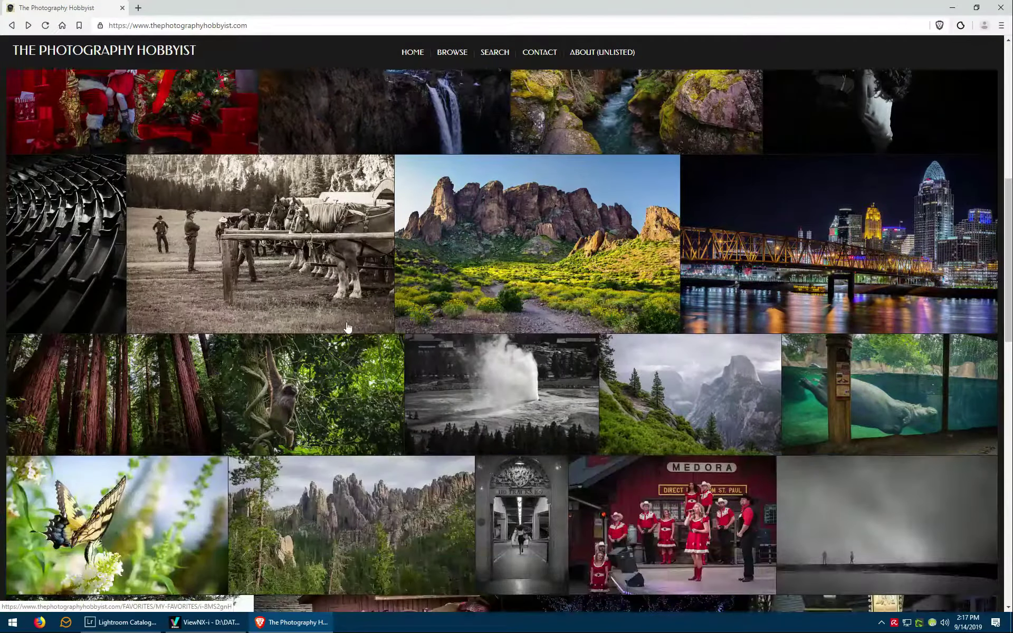
{"action": "scroll", "coordinate": [150, 292], "scroll_direction": "up", "scroll_amount": 1}
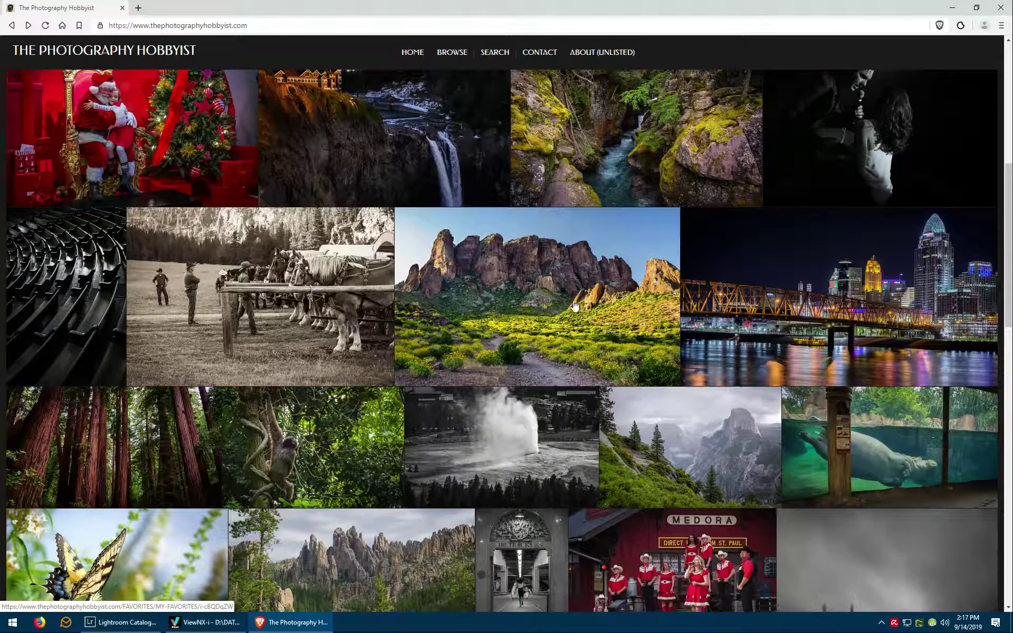
{"action": "scroll", "coordinate": [452, 321], "scroll_direction": "down", "scroll_amount": 9}
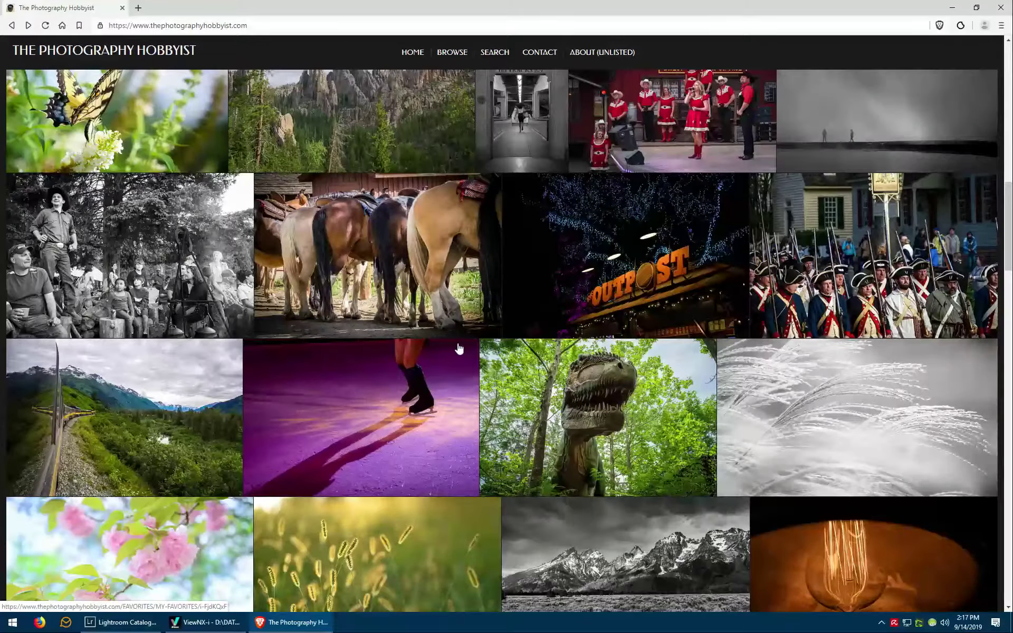
{"action": "scroll", "coordinate": [459, 348], "scroll_direction": "down", "scroll_amount": 7}
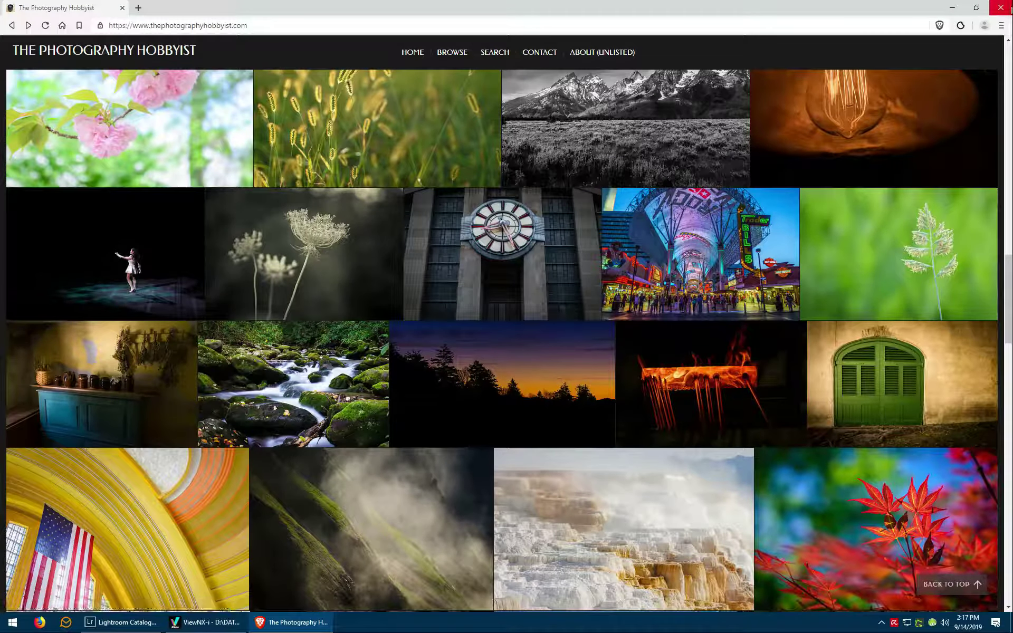
{"action": "left_click", "coordinate": [1003, 8]}
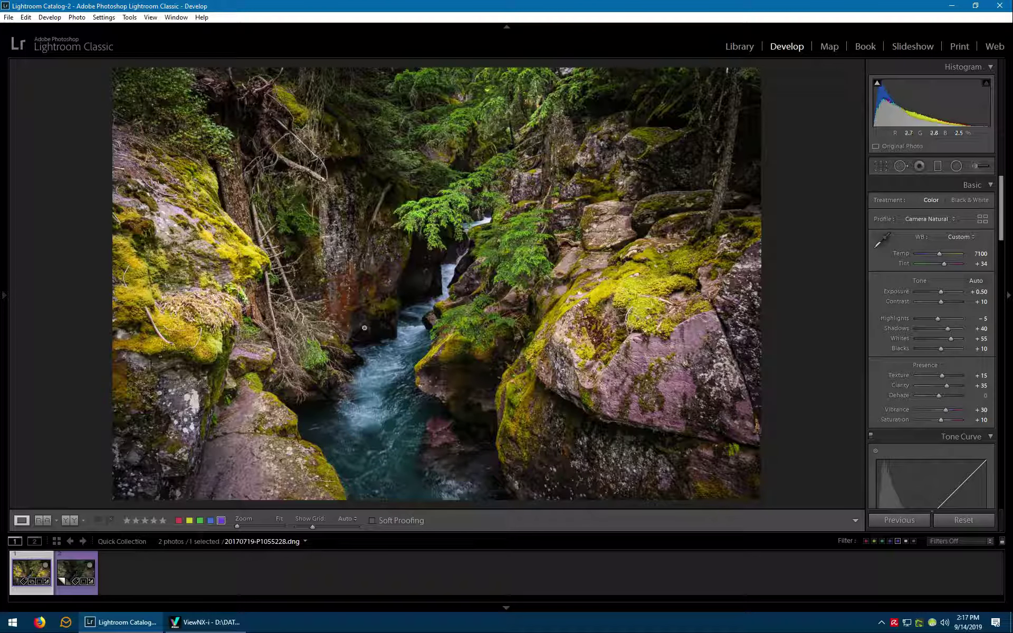
- Compare the edited stream photo with its unedited virtual copy
{"action": "left_click", "coordinate": [69, 569]}
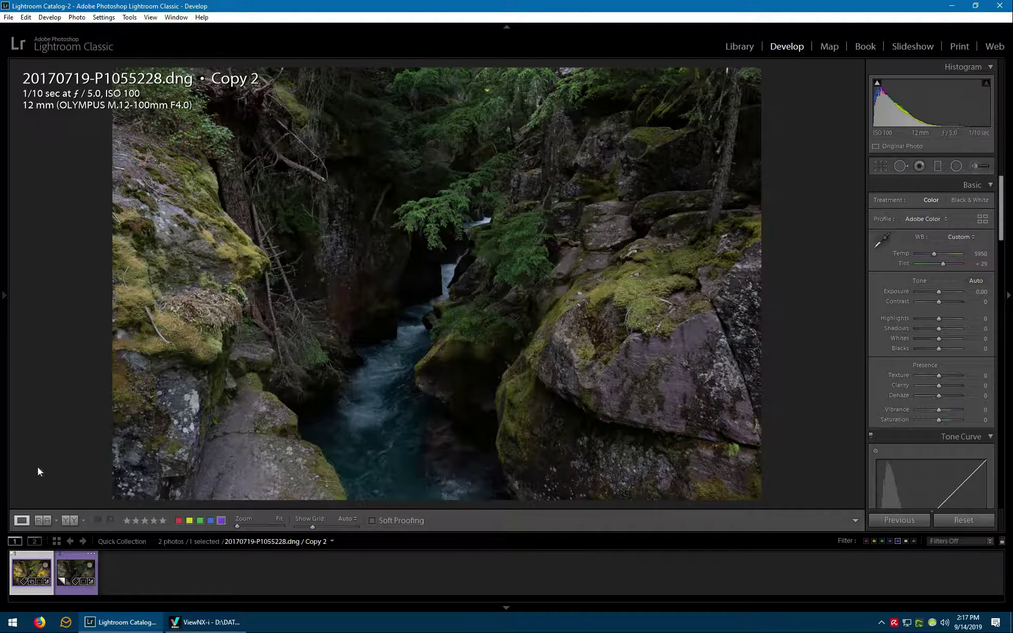
{"action": "key", "text": "Left"}
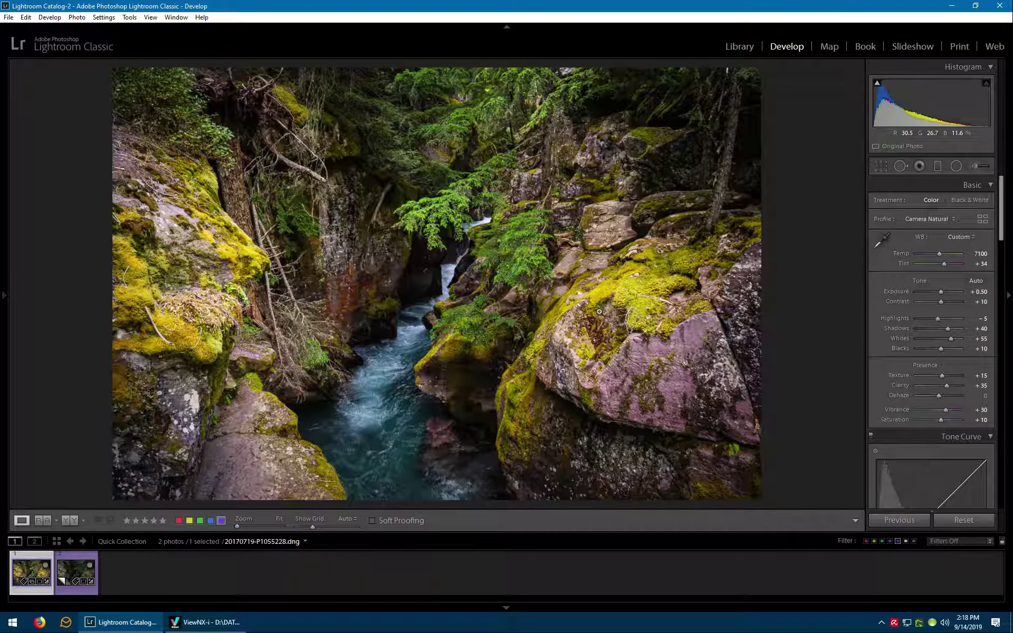
- Apply the Panasonic GH5 - Natural preset from the RS_Party group to Copy 2 of the stream photo
{"action": "left_click", "coordinate": [70, 562]}
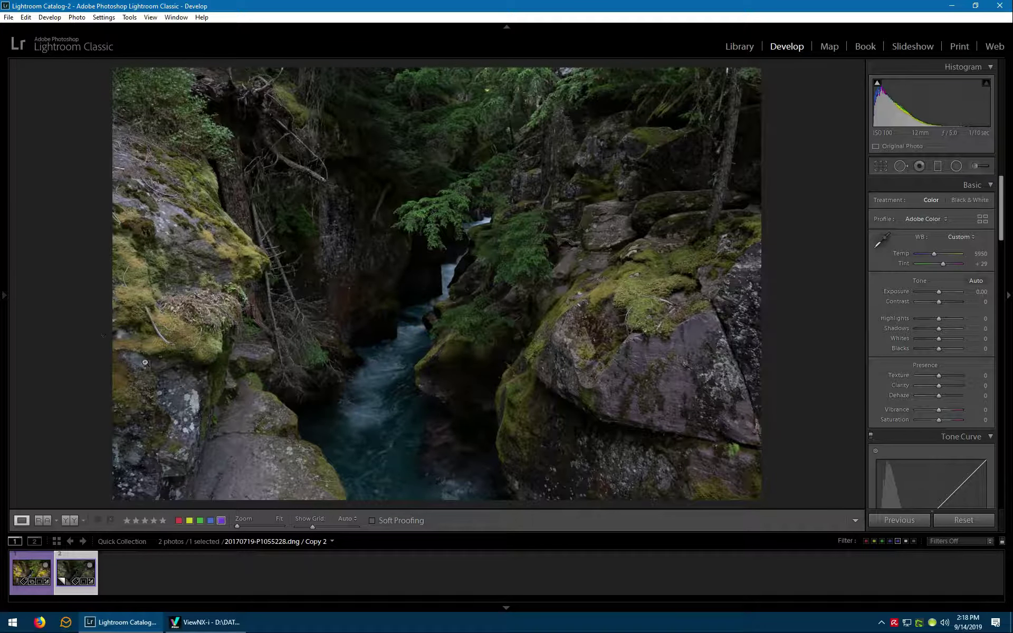
{"action": "mouse_move", "coordinate": [2, 285]}
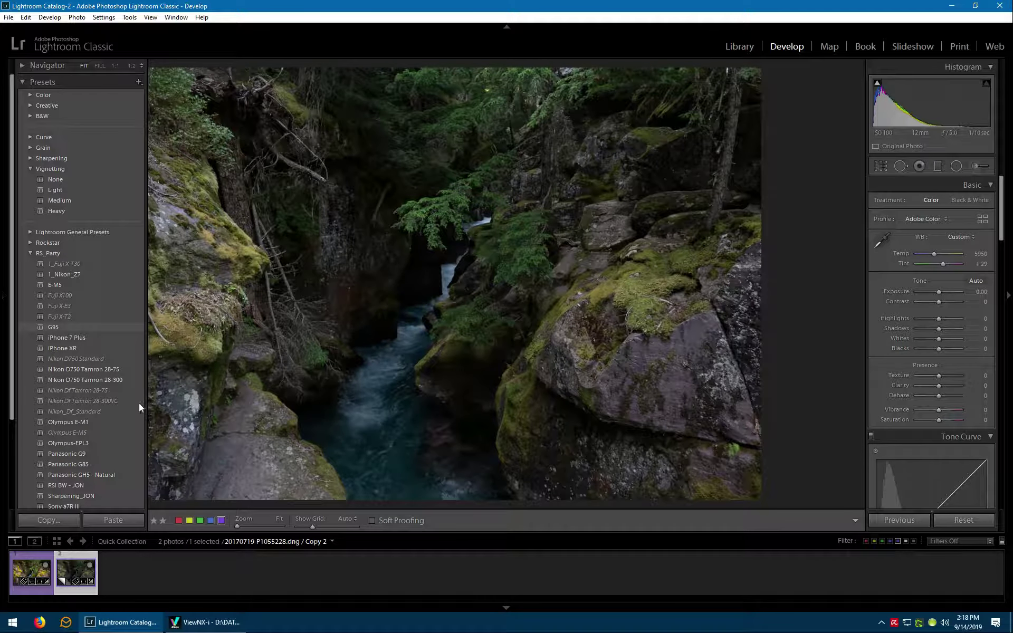
{"action": "scroll", "coordinate": [90, 360], "scroll_direction": "down", "scroll_amount": 4}
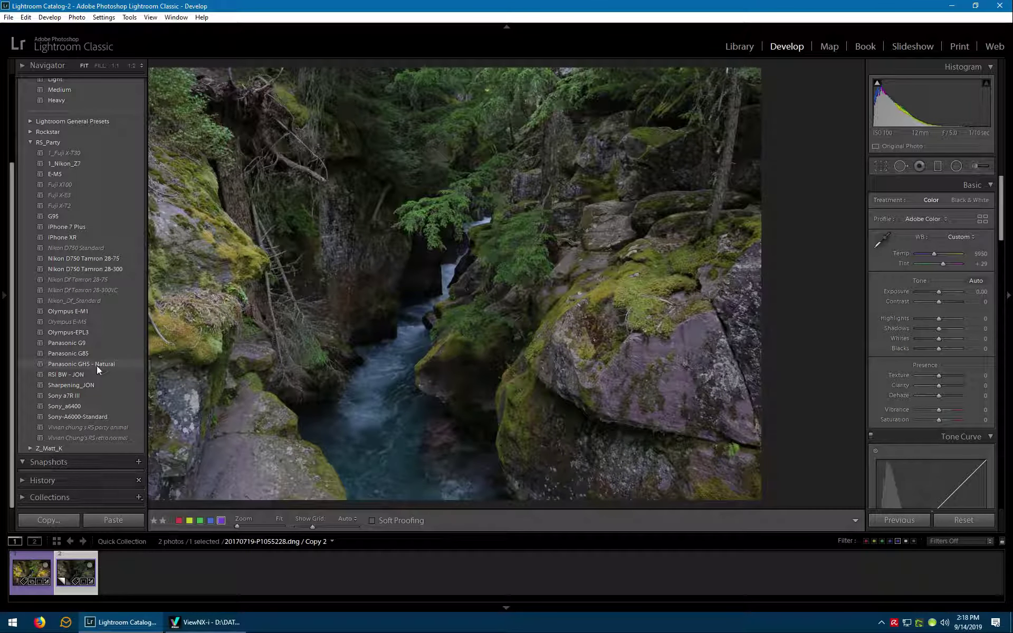
{"action": "left_click", "coordinate": [97, 364]}
{"action": "scroll", "coordinate": [77, 363], "scroll_direction": "up", "scroll_amount": 5}
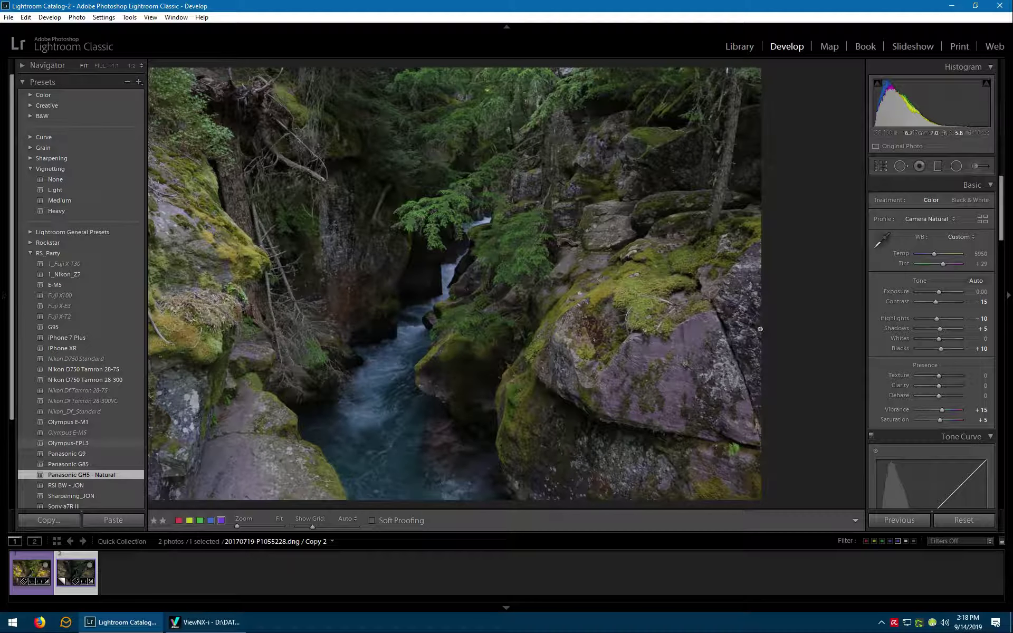
{"action": "key", "text": "F7"}
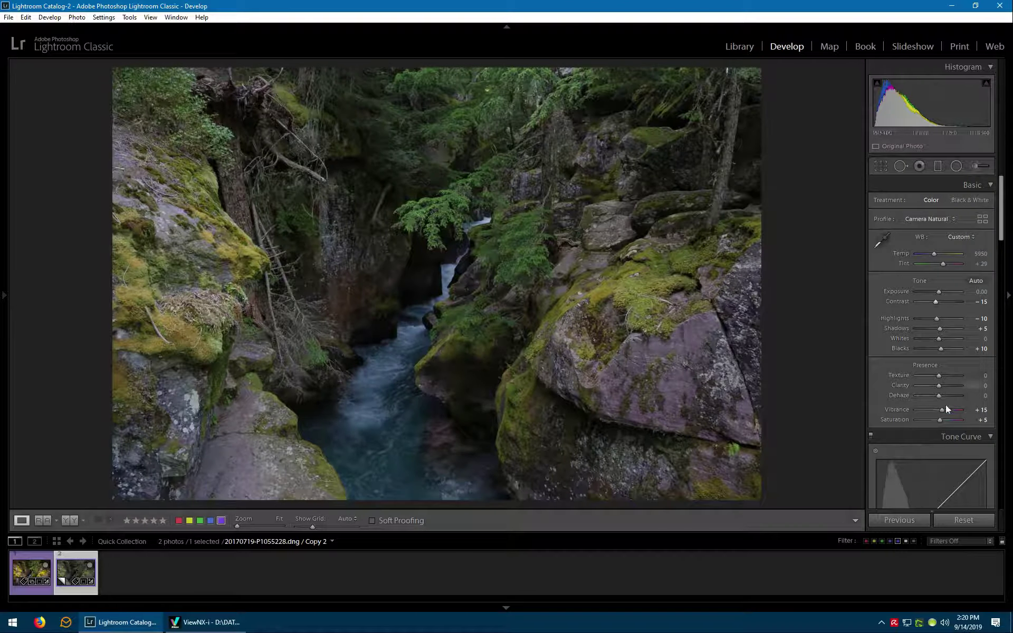
- Examine the Favorites, Adobe Raw and Camera Matching profiles by previewing them on the photo, keeping Camera Natural
{"action": "scroll", "coordinate": [932, 411], "scroll_direction": "down", "scroll_amount": 2}
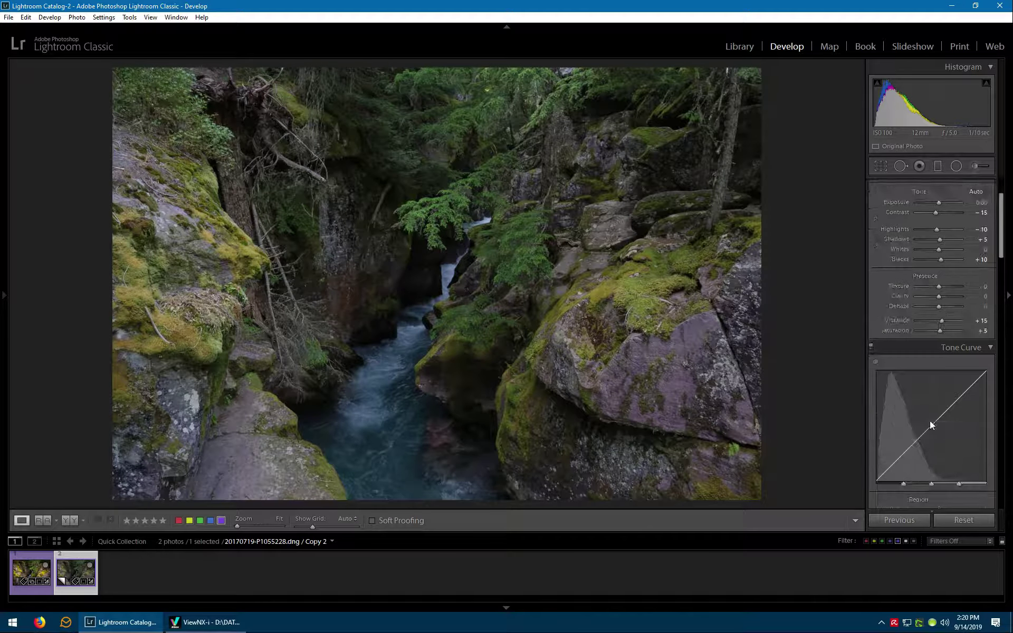
{"action": "scroll", "coordinate": [932, 337], "scroll_direction": "up", "scroll_amount": 2}
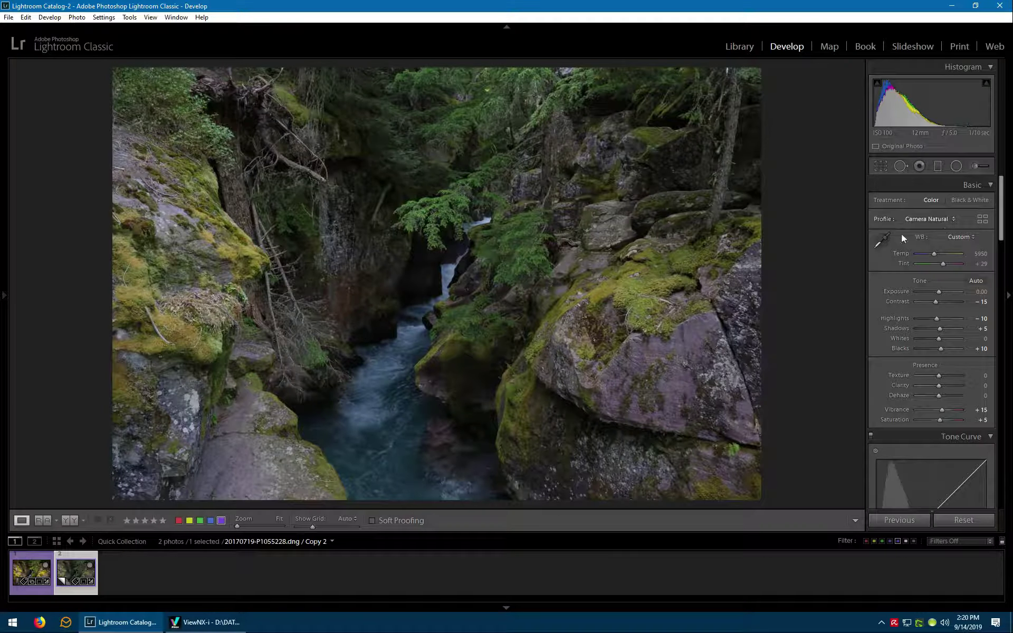
{"action": "left_click", "coordinate": [983, 220]}
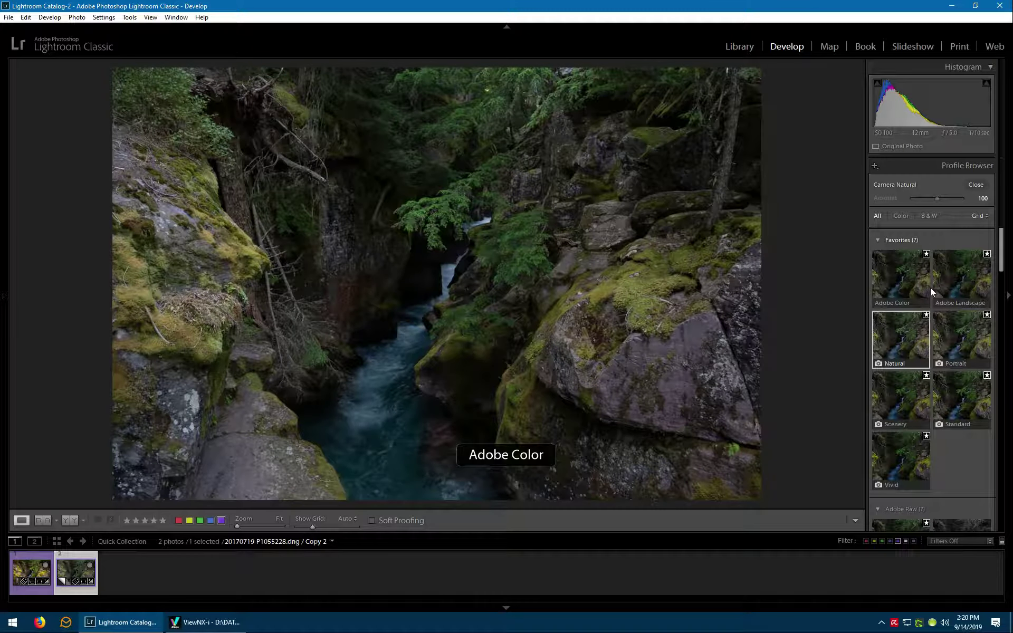
{"action": "scroll", "coordinate": [929, 290], "scroll_direction": "down", "scroll_amount": 5}
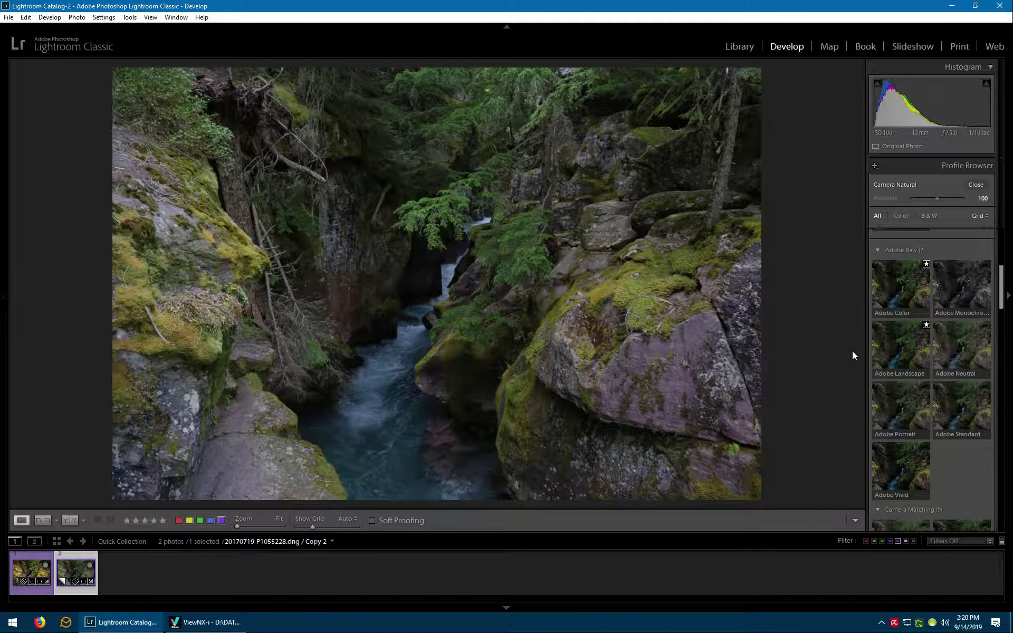
{"action": "scroll", "coordinate": [897, 353], "scroll_direction": "down", "scroll_amount": 5}
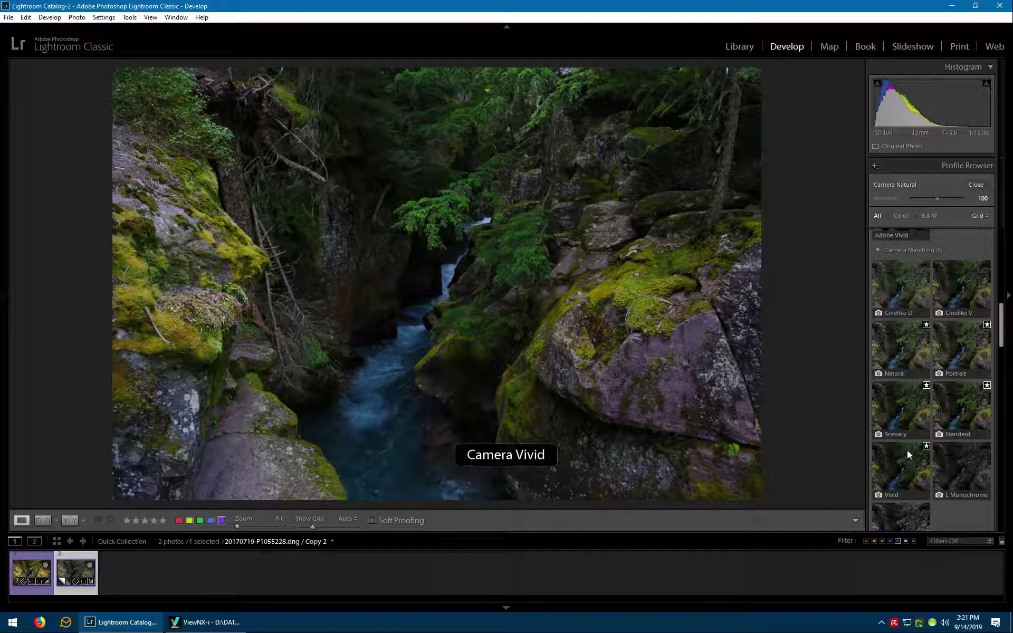
{"action": "scroll", "coordinate": [900, 460], "scroll_direction": "up", "scroll_amount": 5}
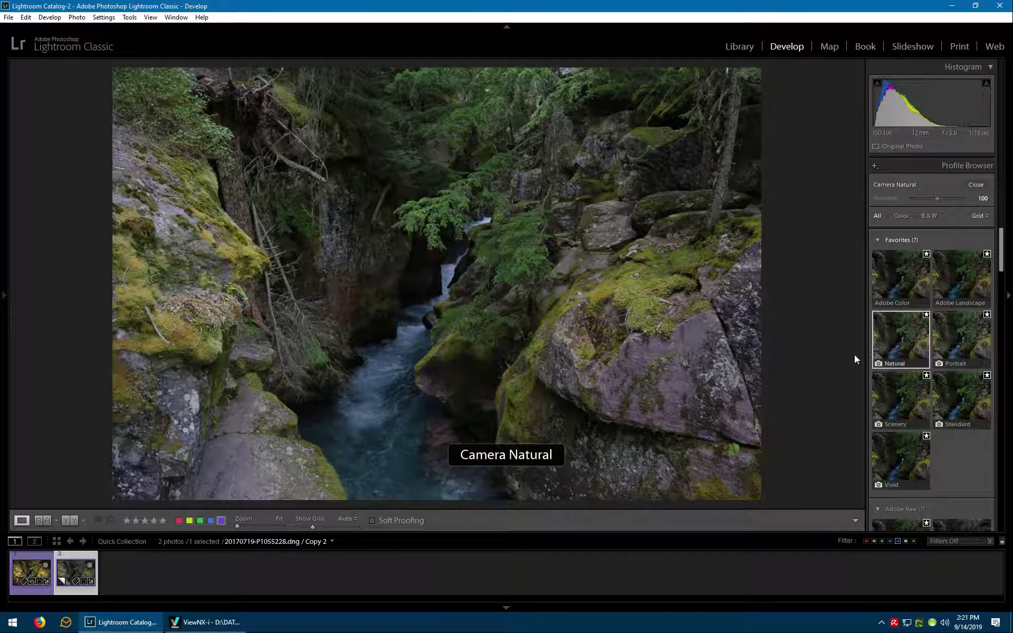
{"action": "left_click", "coordinate": [977, 187]}
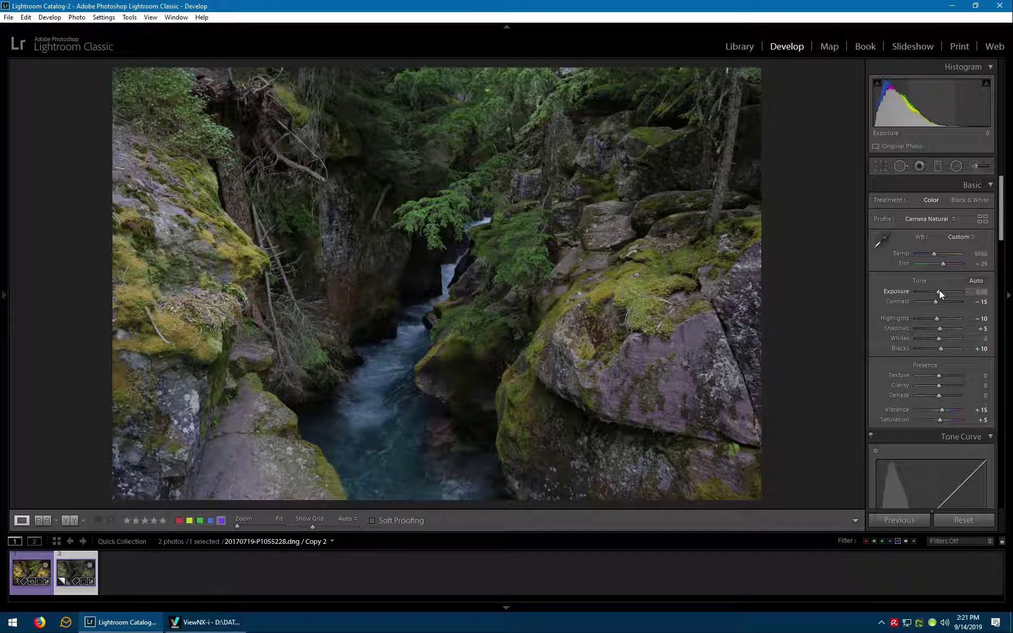
- Raise the photo's Exposure to +0.60
{"action": "key", "text": "Up"}
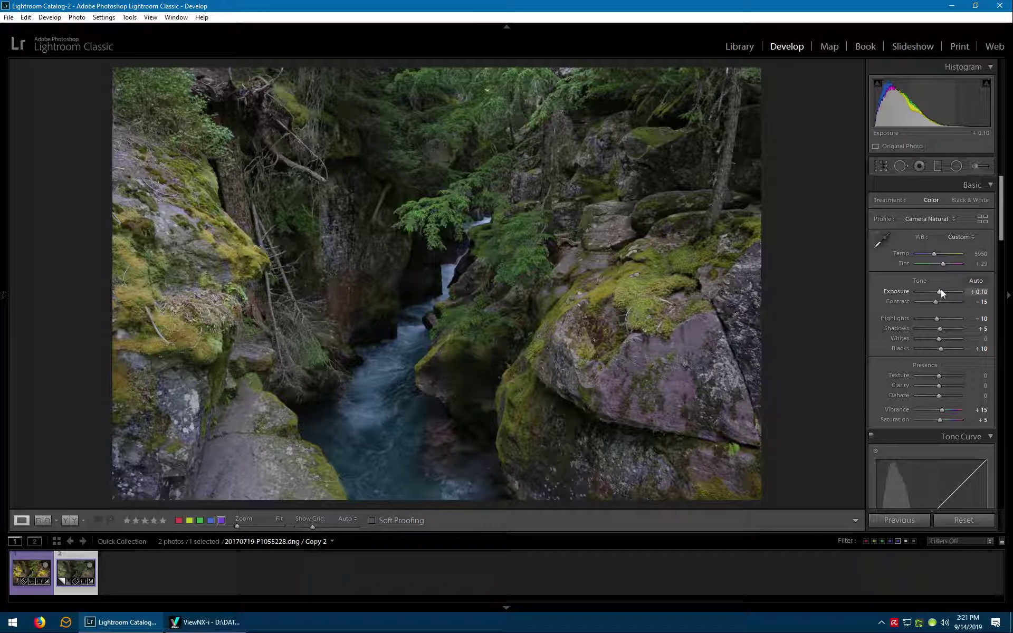
{"action": "scroll", "coordinate": [942, 289], "scroll_direction": "up", "scroll_amount": 3}
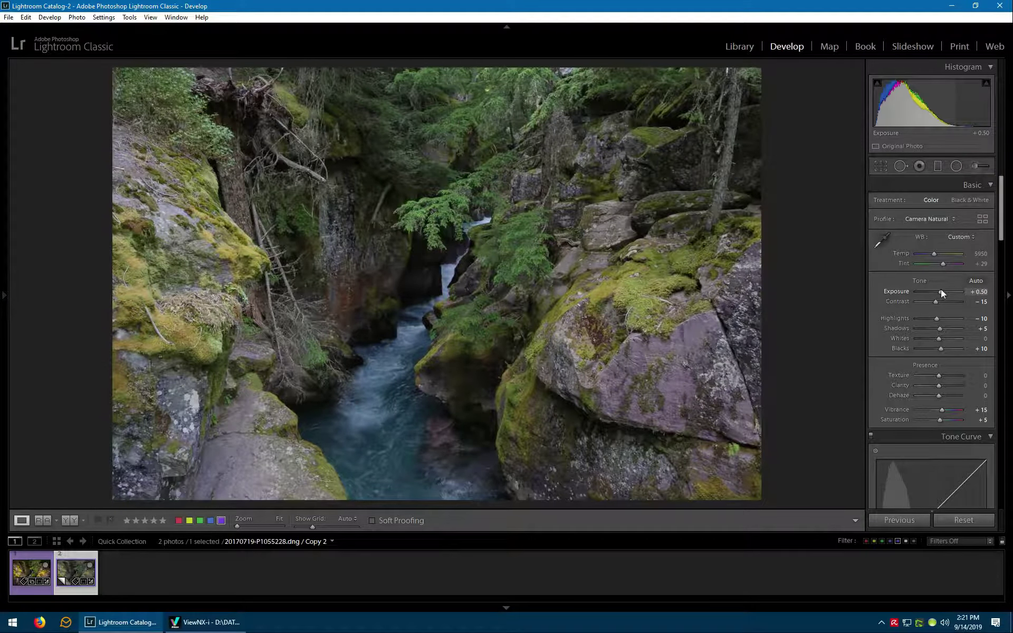
{"action": "scroll", "coordinate": [941, 289], "scroll_direction": "up", "scroll_amount": 2}
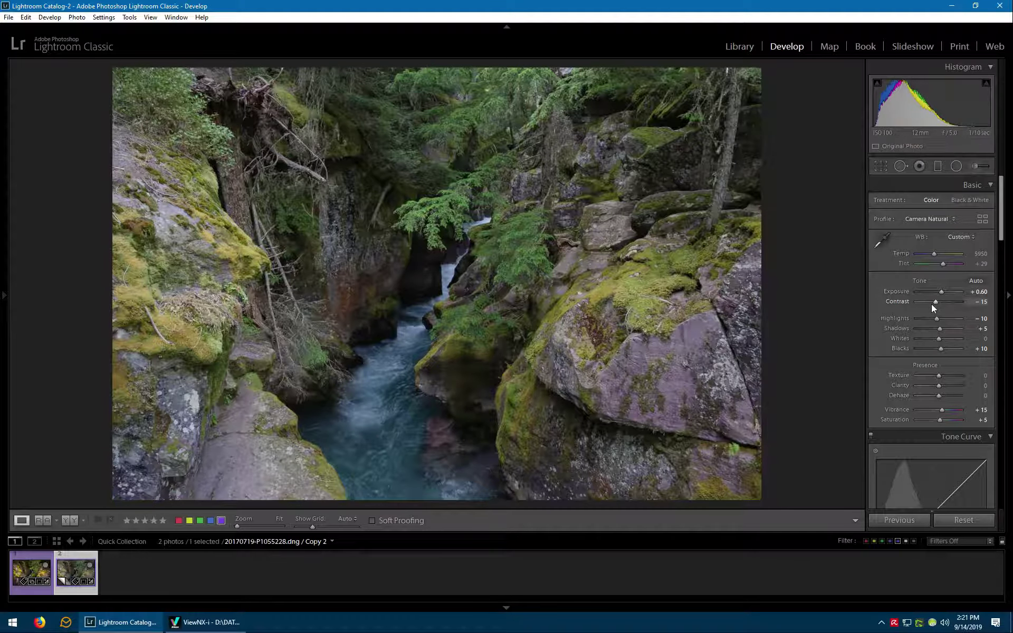
- Raise the photo's Contrast to +35
{"action": "key", "text": "Up"}
{"action": "key", "text": "Up"}
{"action": "key", "text": "Up"}
{"action": "key", "text": "Up"}
{"action": "key", "text": "Up"}
{"action": "key", "text": "Up"}
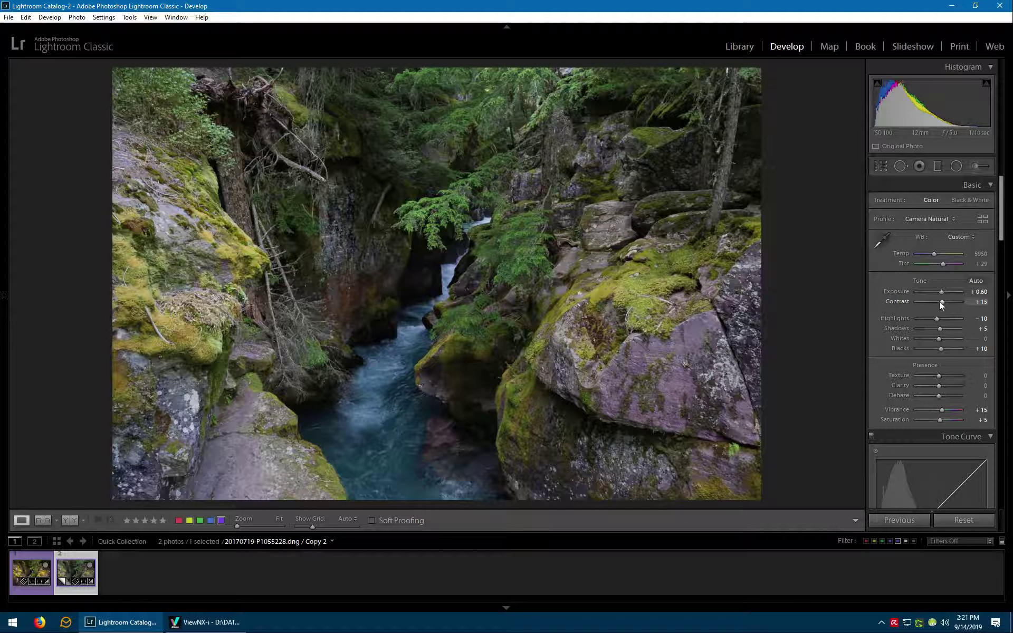
{"action": "key", "text": "Up"}
{"action": "key", "text": "Up"}
{"action": "key", "text": "Up"}
{"action": "key", "text": "Up"}
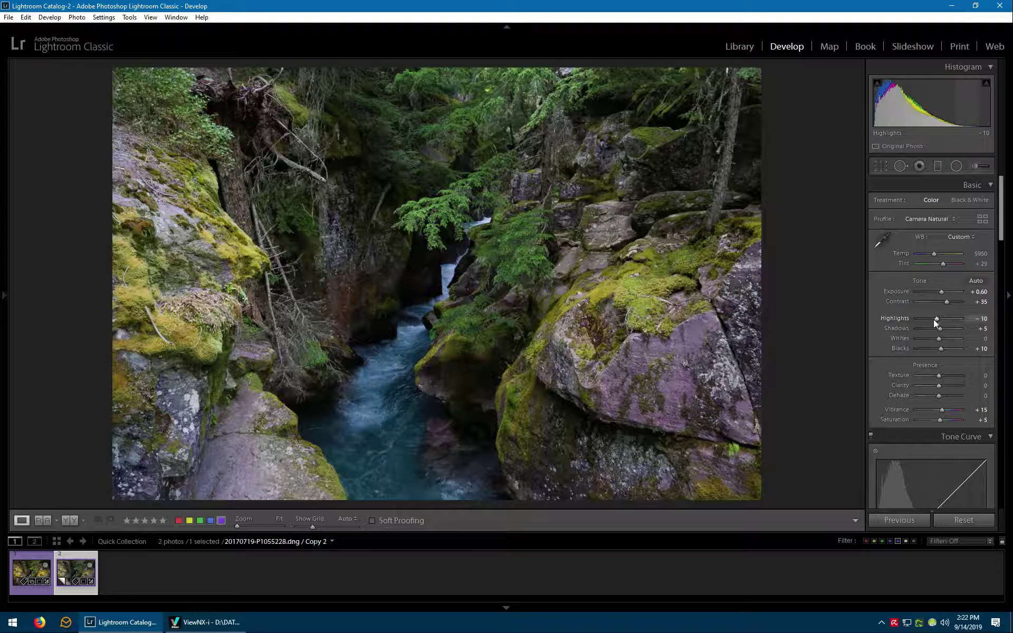
- Set the photo's Highlights to 0 and Shadows to +30
{"action": "key", "text": "Up"}
{"action": "key", "text": "Up"}
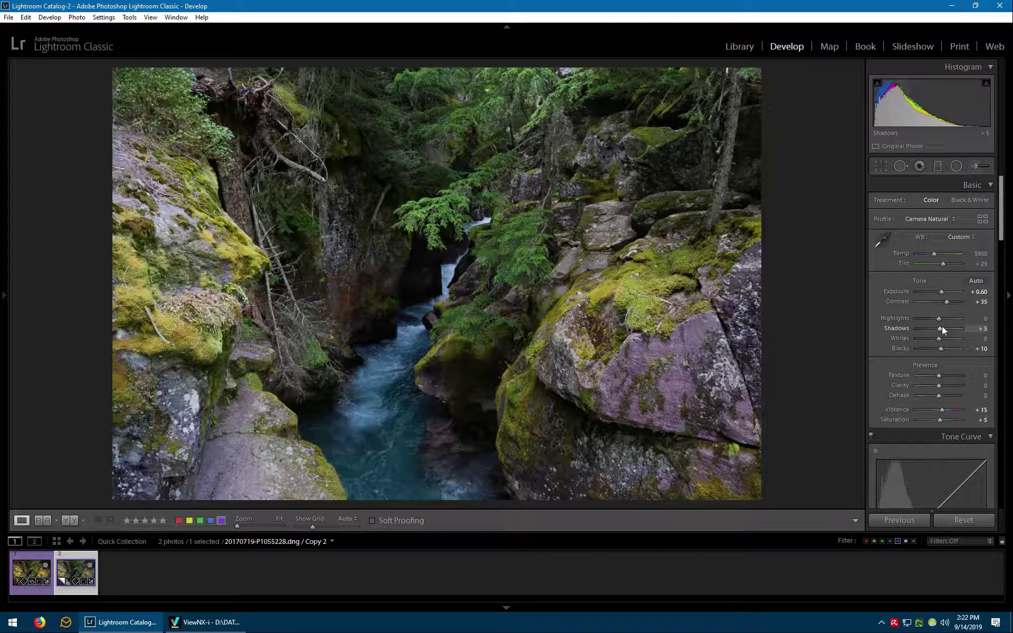
{"action": "key", "text": "Up"}
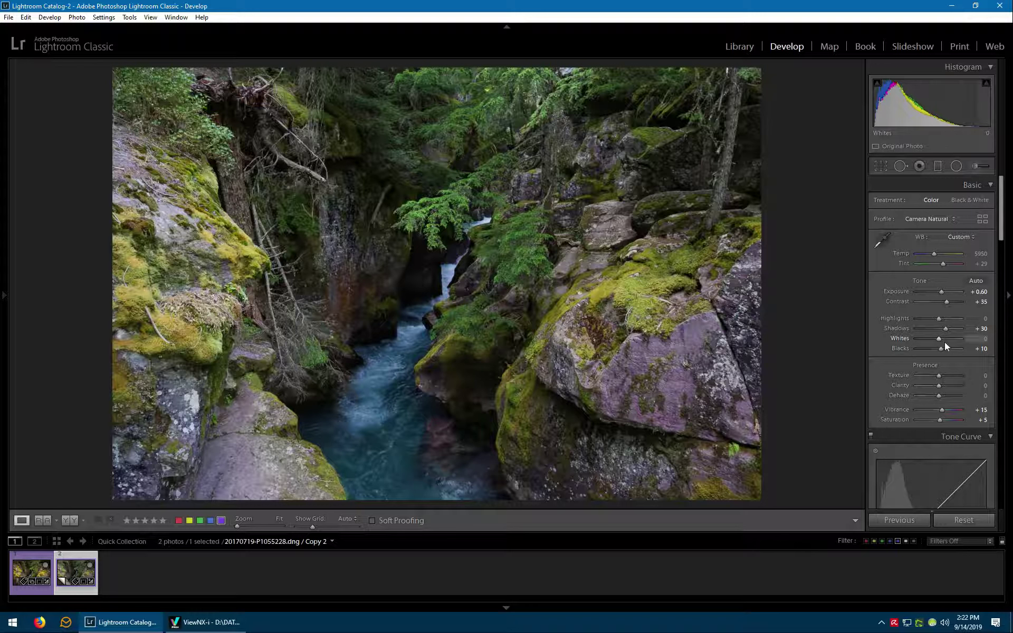
- Set the photo's Whites to +40
{"action": "key", "text": "Up"}
{"action": "key", "text": "Up"}
{"action": "key", "text": "Up"}
{"action": "key", "text": "Up"}
{"action": "key", "text": "Up"}
{"action": "key", "text": "Up"}
{"action": "key", "text": "Up"}
{"action": "key", "text": "Up"}
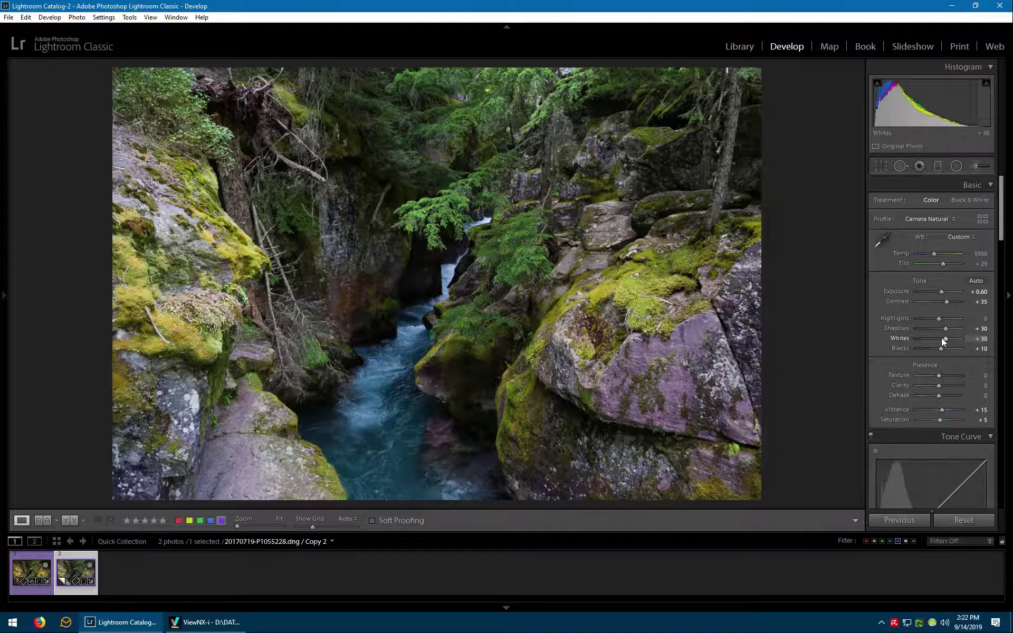
{"action": "key", "text": "Up"}
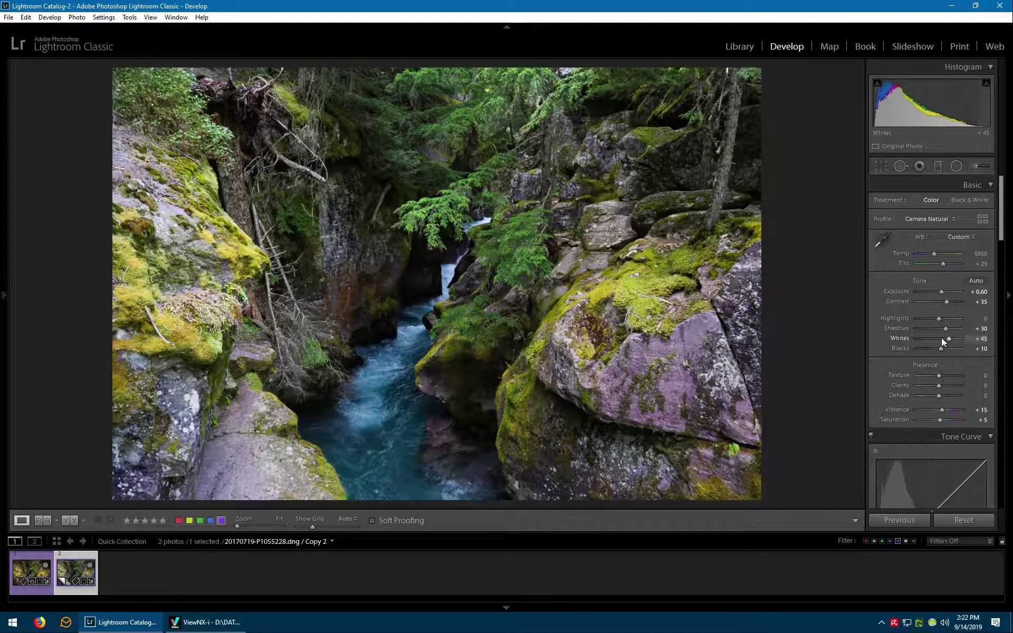
{"action": "key", "text": "Down"}
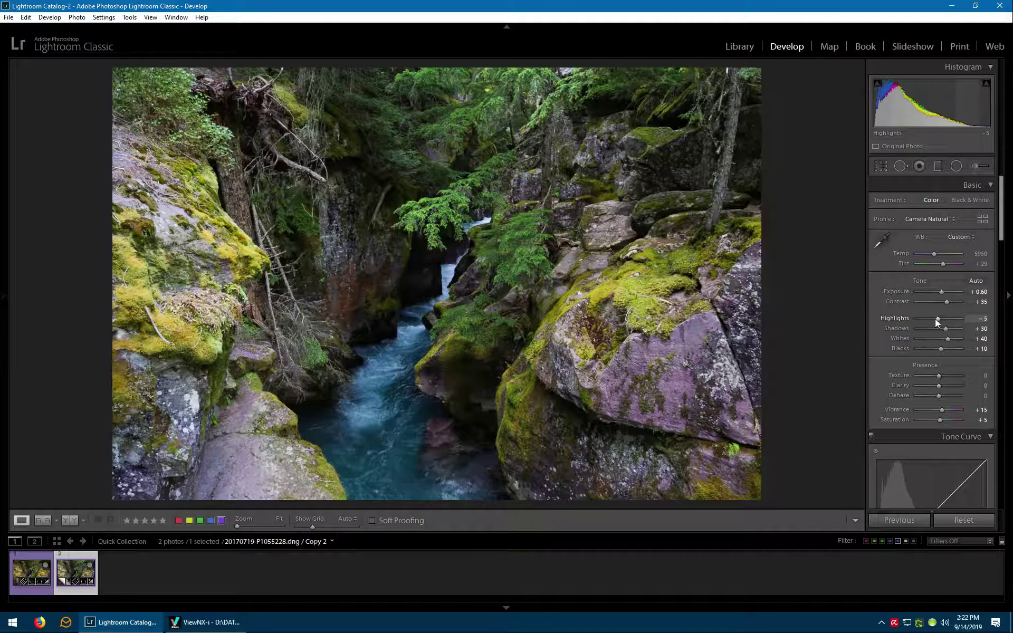
- Lower the Highlights to -20 and reset the Blacks to 0
{"action": "key", "text": "Down"}
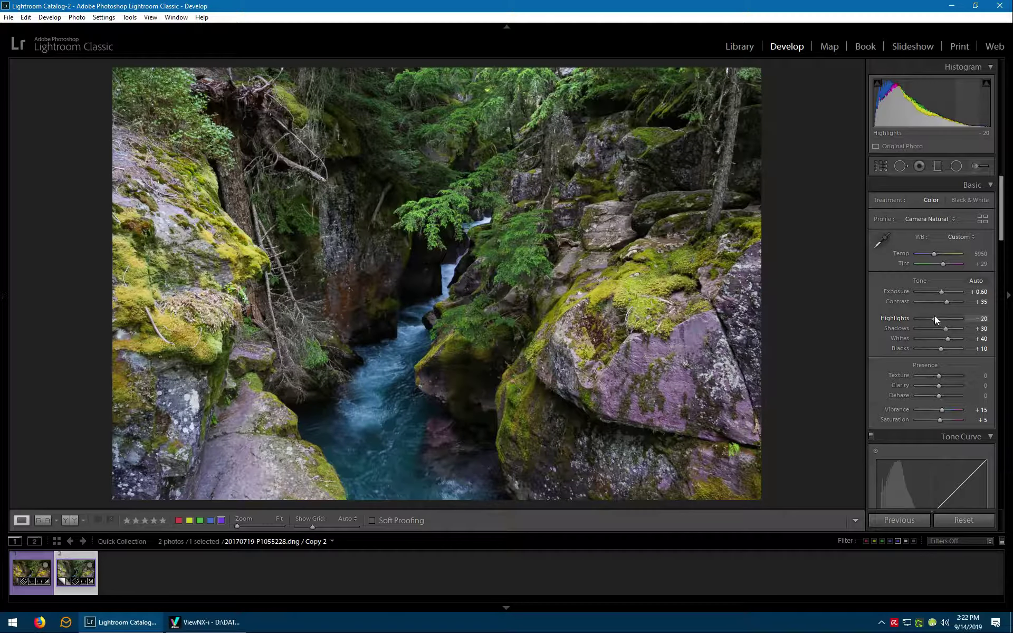
{"action": "double_click", "coordinate": [940, 350]}
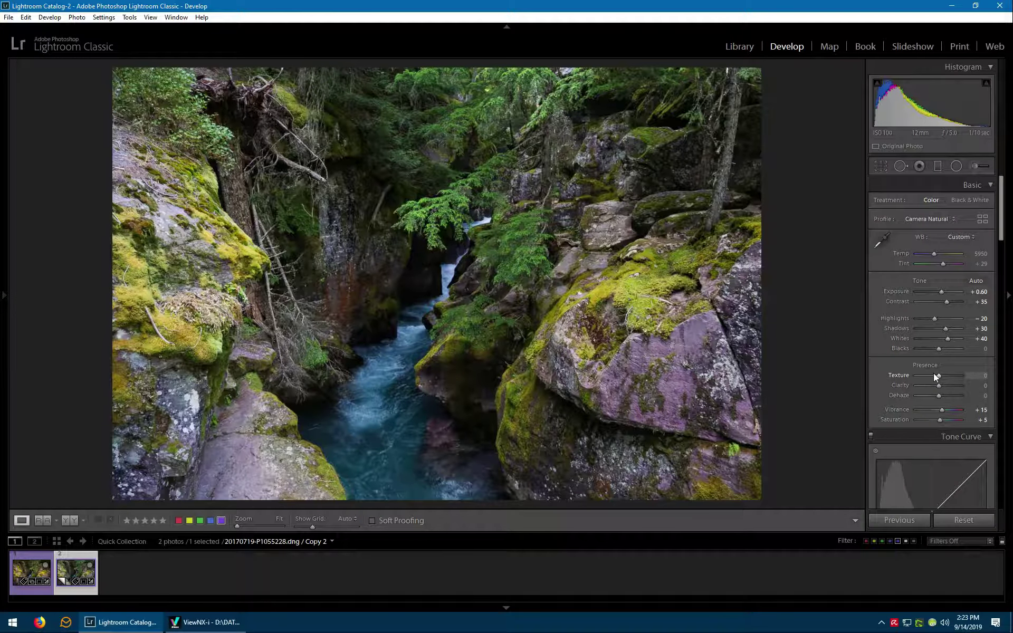
- Raise the photo's Texture to +25
{"action": "key", "text": "Up"}
{"action": "key", "text": "Up"}
{"action": "key", "text": "Up"}
{"action": "key", "text": "Up"}
{"action": "key", "text": "Up"}
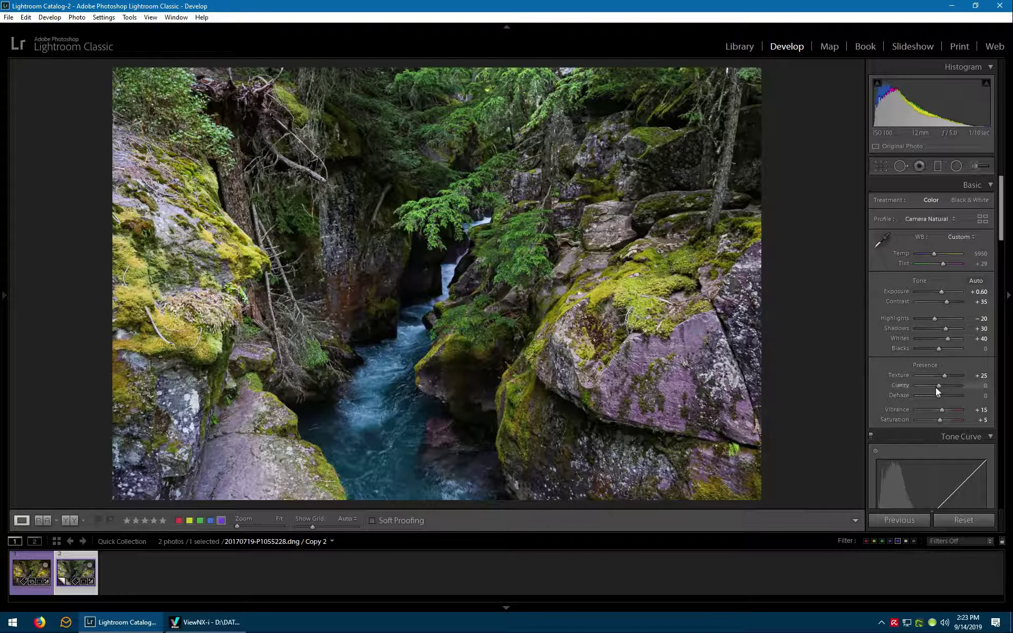
- Try raising the photo's Clarity to +85, and reset it to 0
{"action": "key", "text": "Up"}
{"action": "key", "text": "Up"}
{"action": "key", "text": "Up"}
{"action": "key", "text": "Up"}
{"action": "key", "text": "Up"}
{"action": "key", "text": "Up"}
{"action": "key", "text": "Up"}
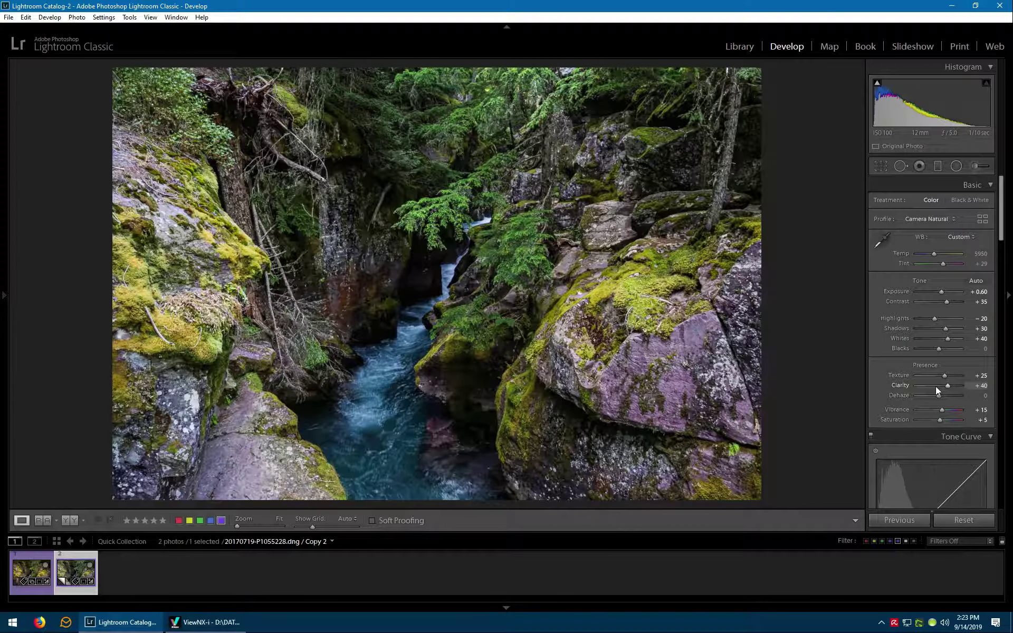
{"action": "key", "text": "Up"}
{"action": "key", "text": "Up"}
{"action": "key", "text": "Up"}
{"action": "key", "text": "Up"}
{"action": "key", "text": "Up"}
{"action": "key", "text": "Up"}
{"action": "key", "text": "Up"}
{"action": "key", "text": "Up"}
{"action": "key", "text": "Up"}
{"action": "key", "text": "Up"}
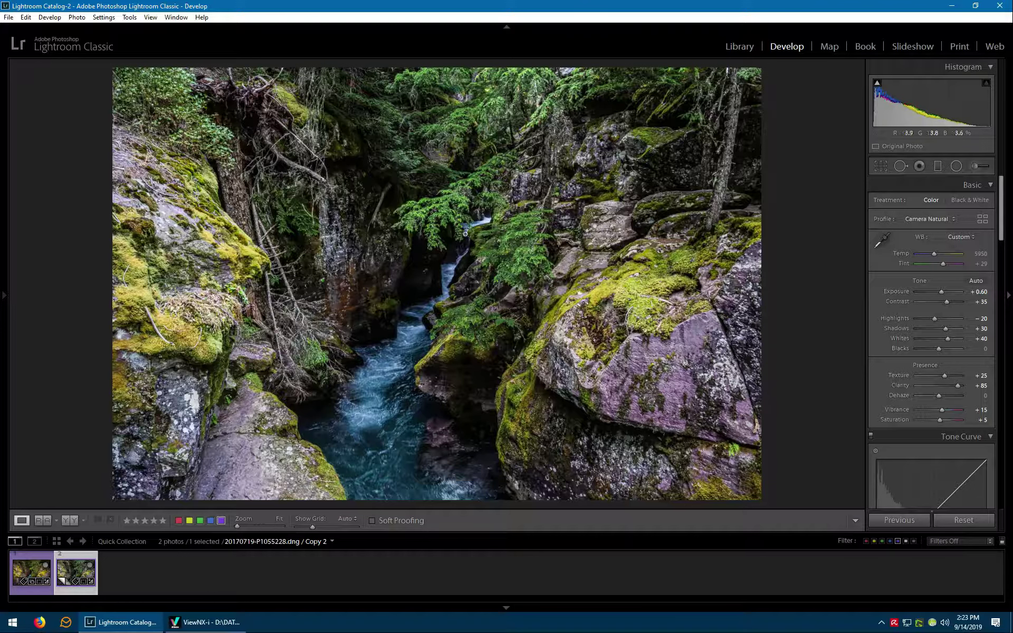
{"action": "double_click", "coordinate": [901, 385]}
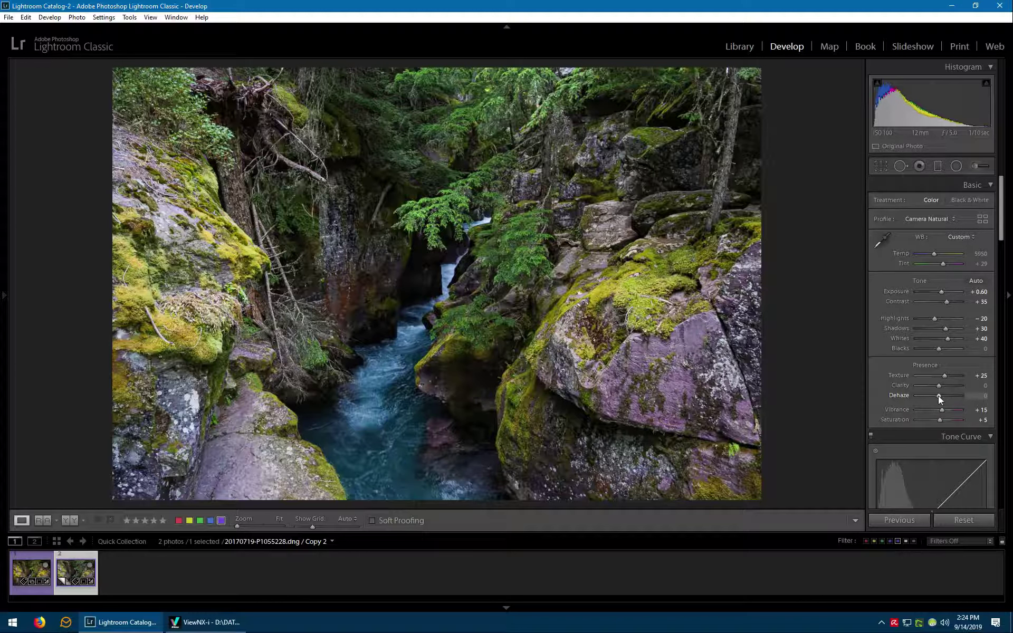
- Set the photo's Dehaze to +15
{"action": "key", "text": "Up"}
{"action": "key", "text": "Up"}
{"action": "key", "text": "Down"}
{"action": "key", "text": "Down"}
{"action": "left_click", "coordinate": [941, 396]}
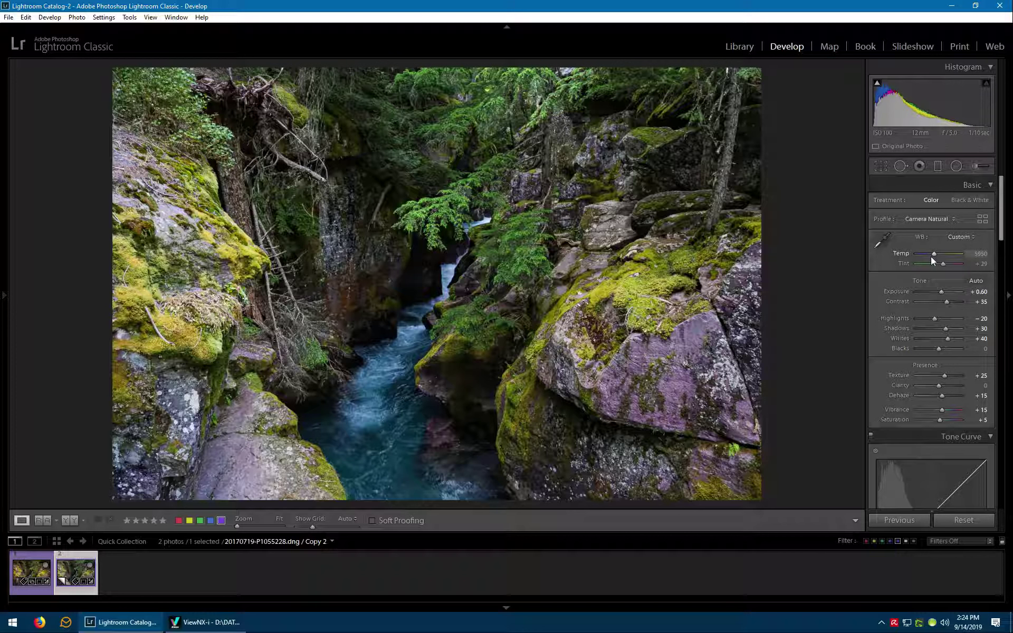
- Warm the white balance by setting Temp to 6550 and Tint to +34
{"action": "key", "text": "Up"}
{"action": "key", "text": "Up"}
{"action": "key", "text": "Up"}
{"action": "key", "text": "Up"}
{"action": "key", "text": "Up"}
{"action": "key", "text": "Up"}
{"action": "key", "text": "Up"}
{"action": "key", "text": "Up"}
{"action": "key", "text": "Up"}
{"action": "key", "text": "Up"}
{"action": "key", "text": "Up"}
{"action": "key", "text": "Up"}
{"action": "key", "text": "Up"}
{"action": "key", "text": "Up"}
{"action": "key", "text": "Up"}
{"action": "key", "text": "Up"}
{"action": "key", "text": "Up"}
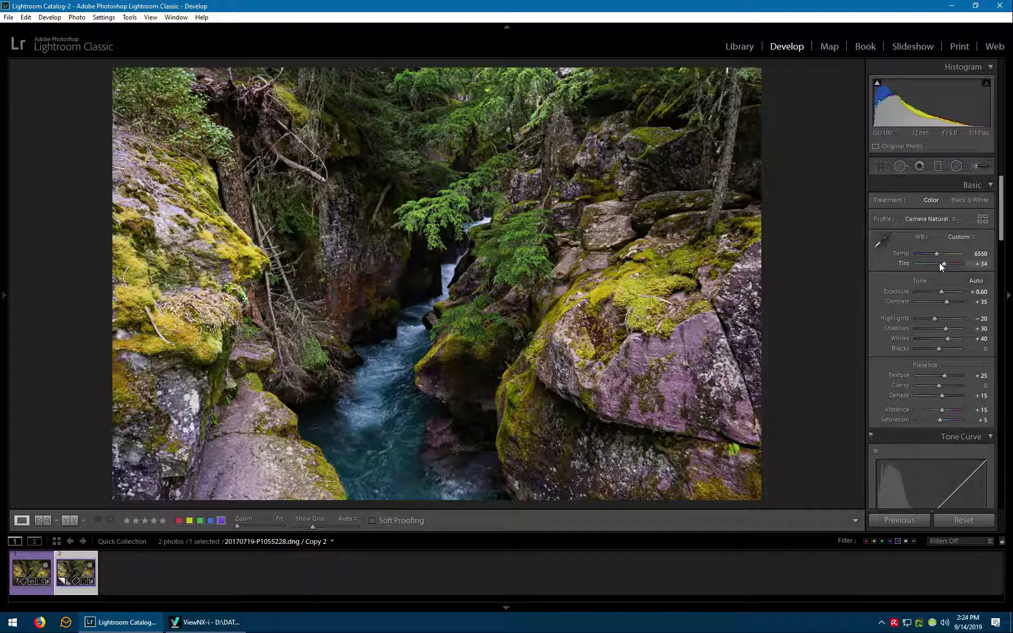
- Try a strong green Tint of -64, and reset the Tint
{"action": "left_click", "coordinate": [929, 263]}
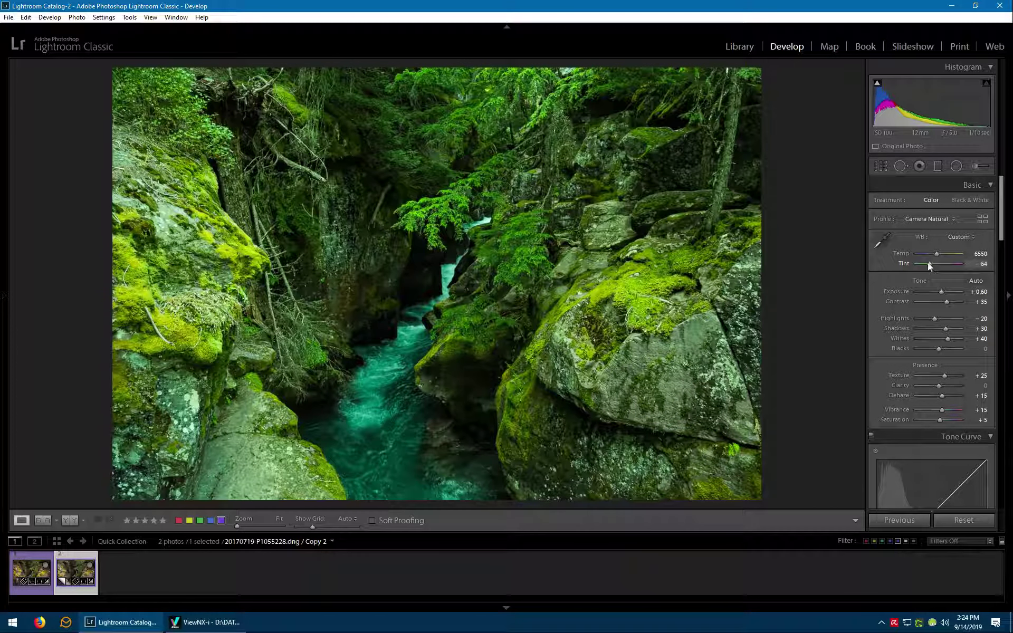
{"action": "double_click", "coordinate": [903, 262]}
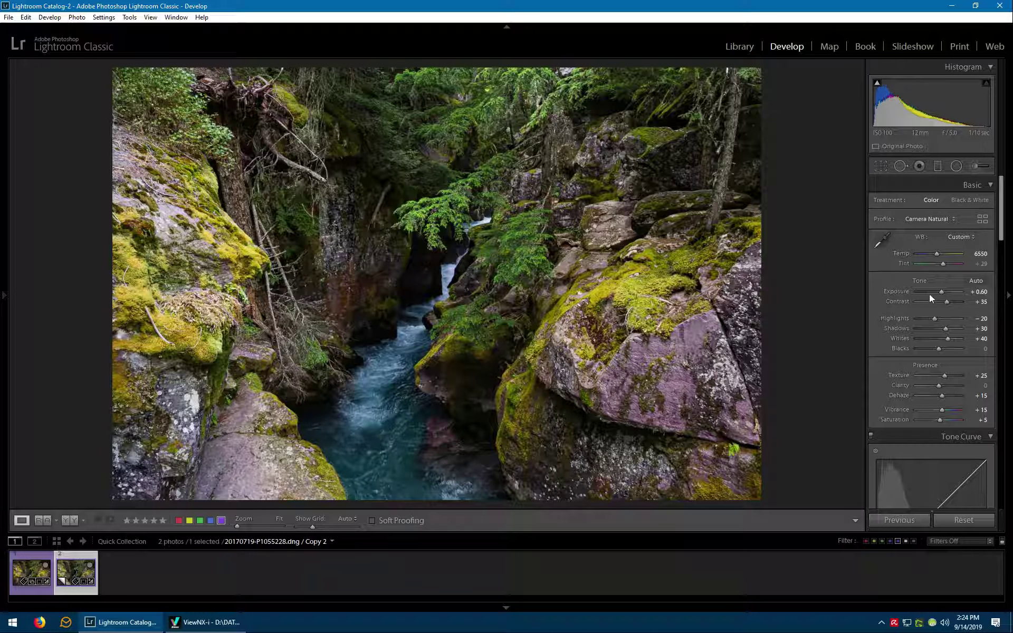
- Set the white balance Tint to +34 and Temp to 6800
{"action": "left_click", "coordinate": [943, 263]}
{"action": "double_click", "coordinate": [940, 264]}
{"action": "left_click_drag", "start_coordinate": [946, 300], "coordinate": [945, 302]}
{"action": "key", "text": "Up"}
{"action": "key", "text": "Up"}
{"action": "key", "text": "Up"}
{"action": "key", "text": "Up"}
{"action": "key", "text": "Up"}
{"action": "key", "text": "Up"}
{"action": "key", "text": "Up"}
{"action": "key", "text": "Up"}
{"action": "key", "text": "Down"}
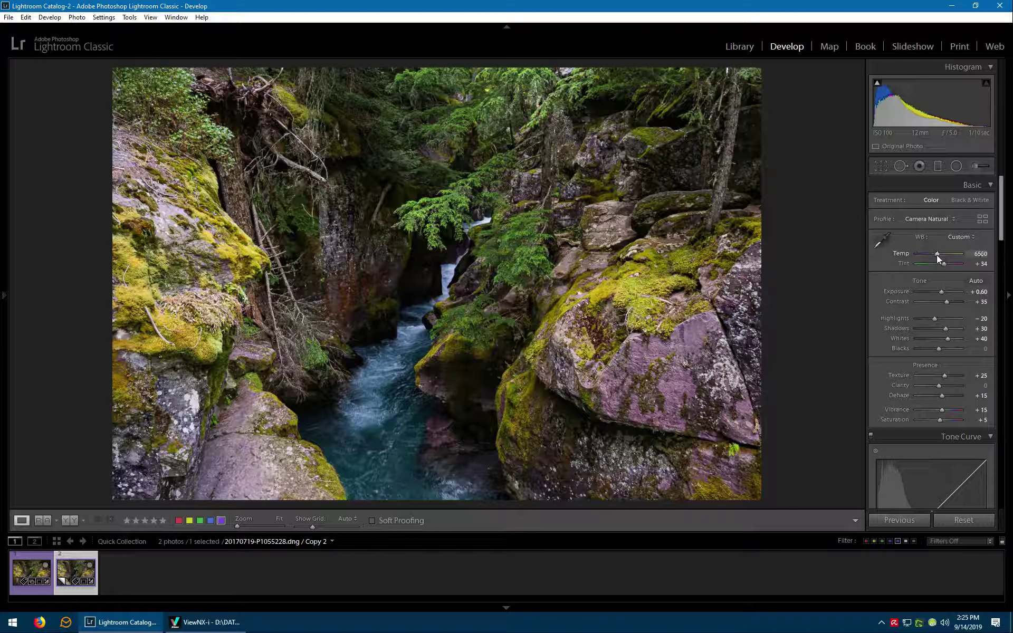
{"action": "key", "text": "Up"}
{"action": "key", "text": "Up"}
{"action": "key", "text": "Up"}
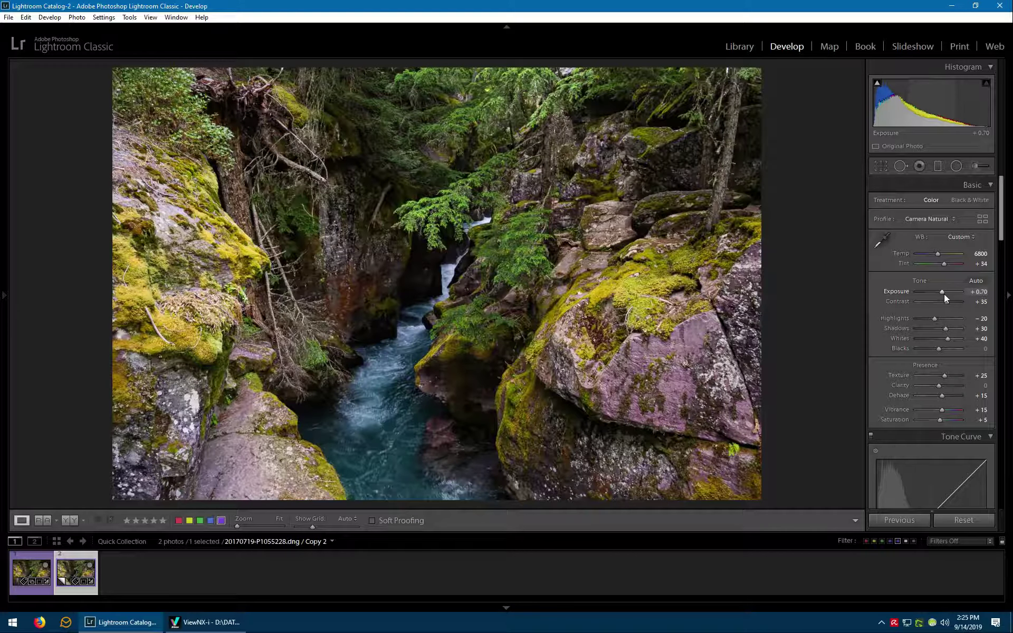
- Set Exposure to +0.60 and Highlights to -25, with Vibrance at +20 and Saturation at +10
{"action": "key", "text": "Down"}
{"action": "key", "text": "Down"}
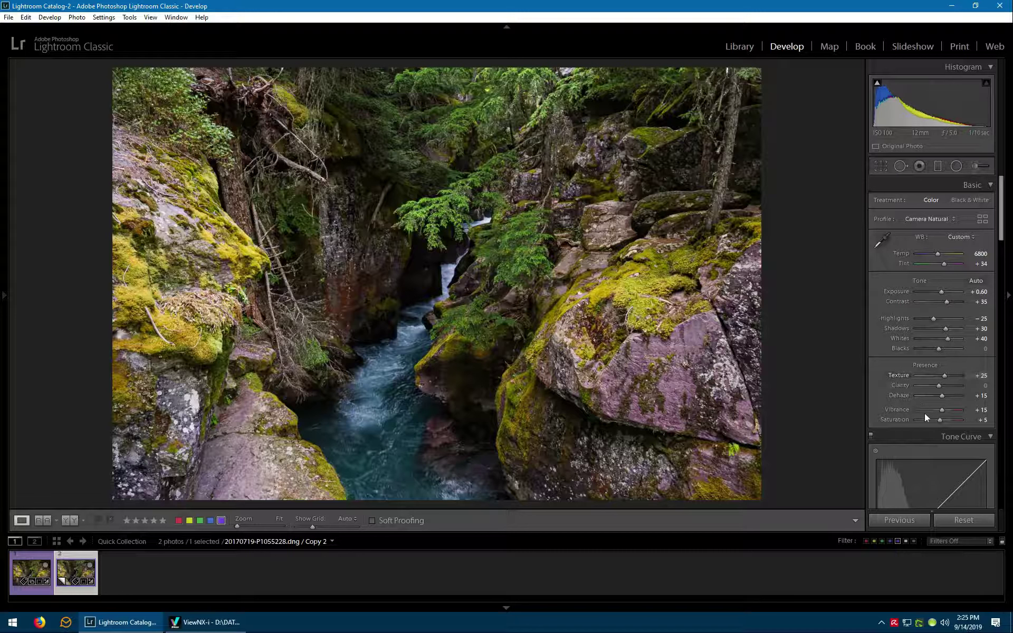
{"action": "key", "text": "Up"}
{"action": "key", "text": "Up"}
- Preview the available camera profiles in the profile list and Profile Browser, keeping Camera Natural
{"action": "left_click", "coordinate": [953, 220]}
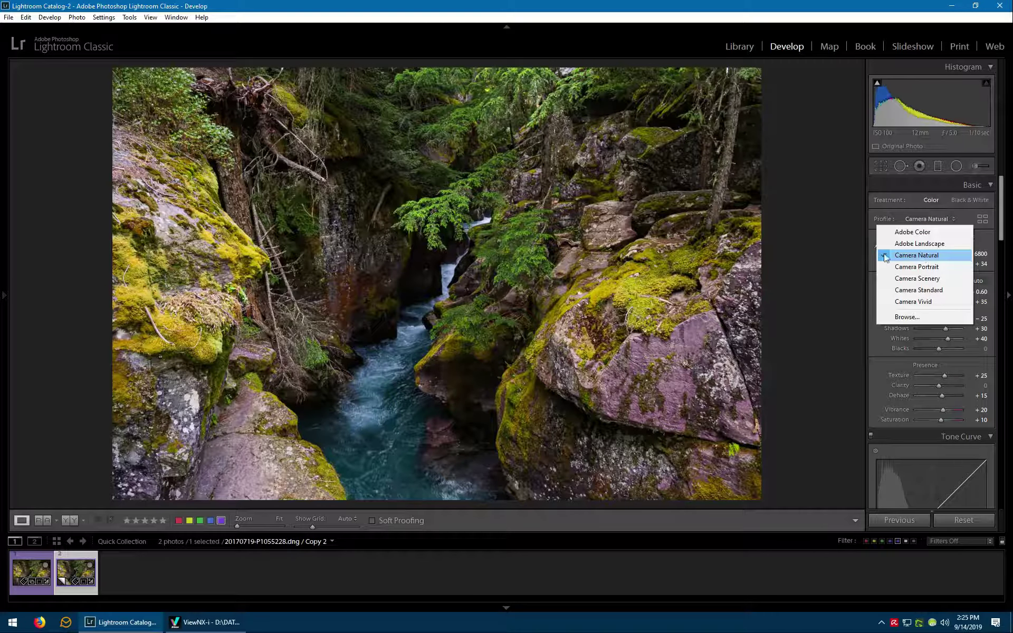
{"action": "left_click", "coordinate": [859, 249]}
{"action": "left_click", "coordinate": [982, 221]}
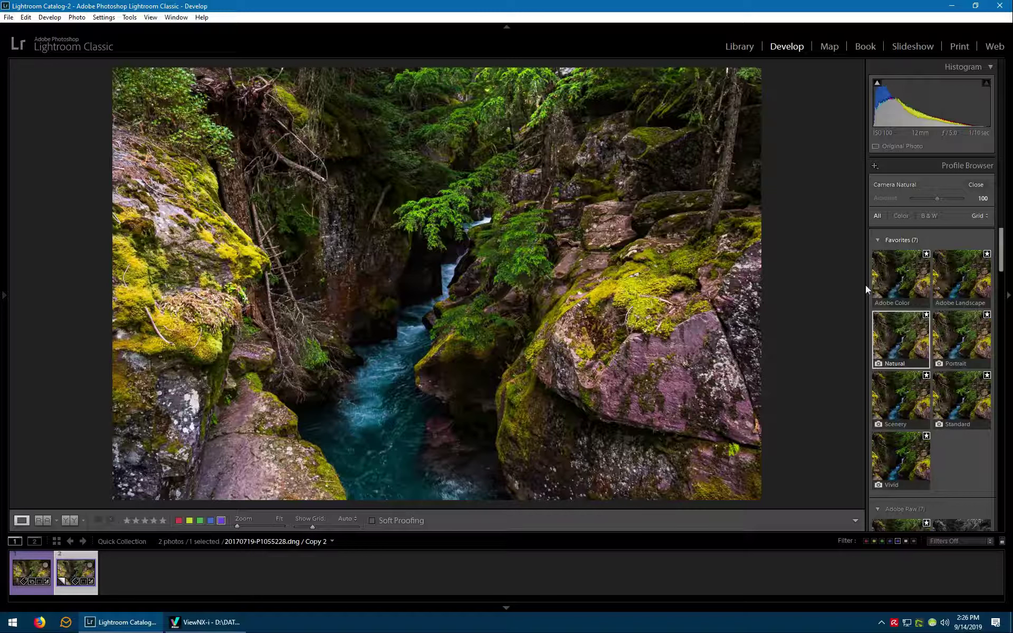
{"action": "left_click", "coordinate": [976, 185]}
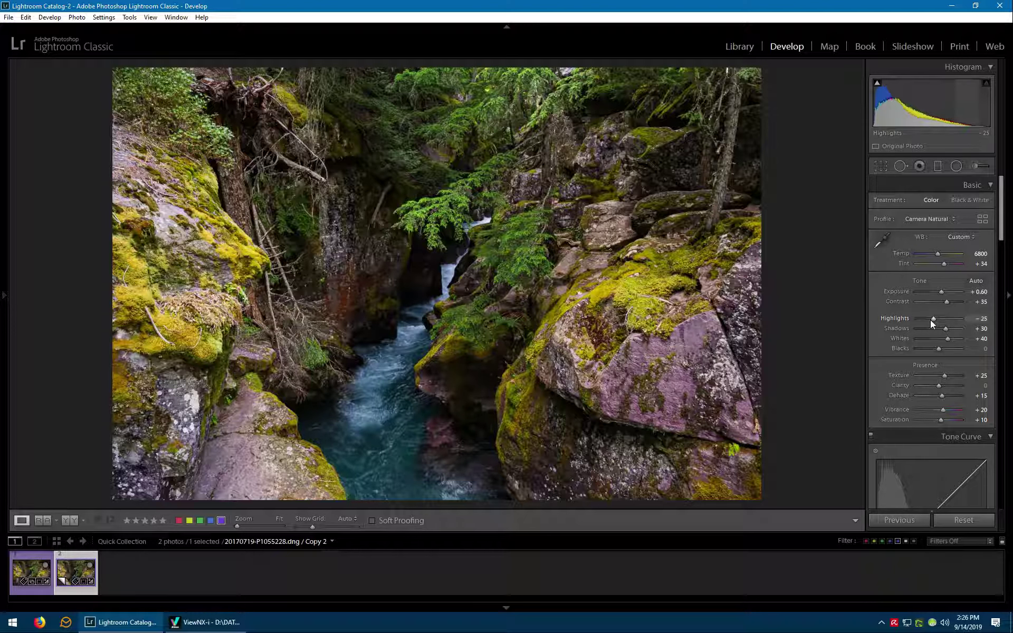
- Raise the photo's Shadows to +40, Whites to +45 and Clarity to +5
{"action": "scroll", "coordinate": [930, 320], "scroll_direction": "down", "scroll_amount": 1}
{"action": "left_click_drag", "start_coordinate": [946, 328], "coordinate": [948, 328]}
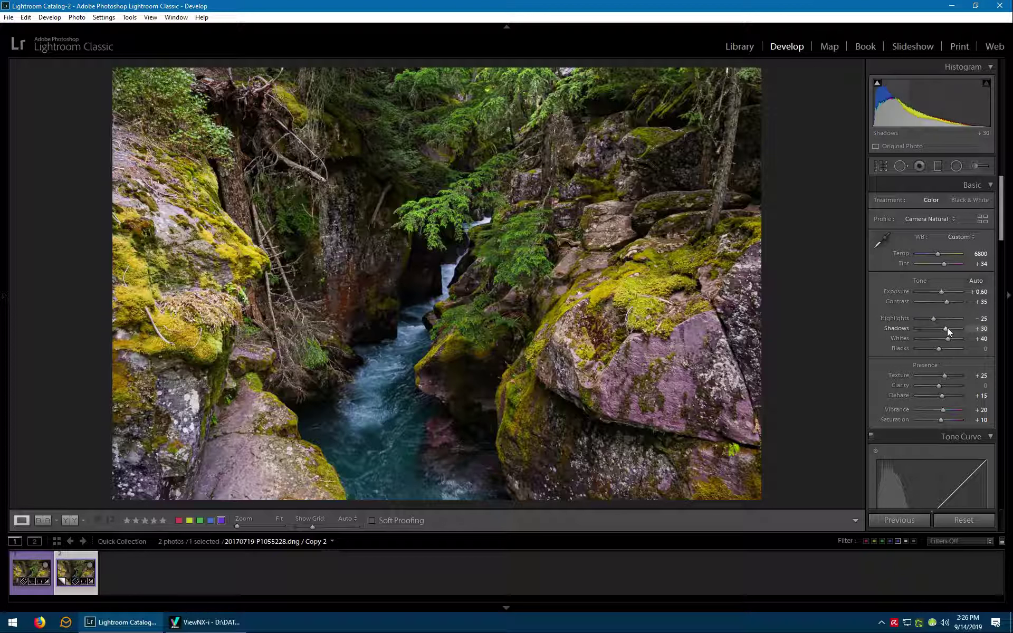
{"action": "key", "text": "Up"}
{"action": "key", "text": "Down"}
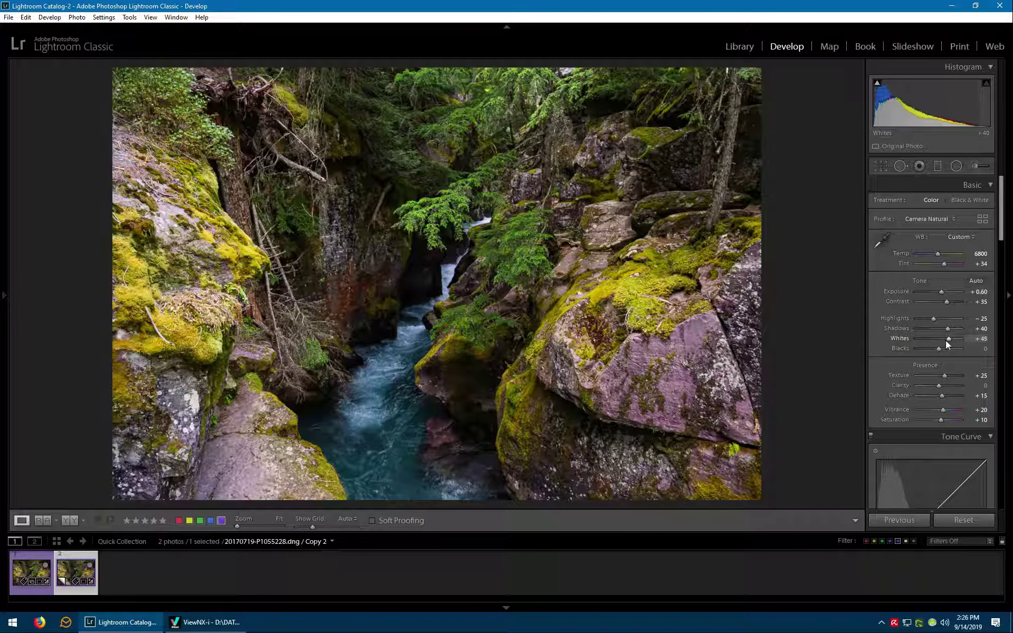
{"action": "key", "text": "Up"}
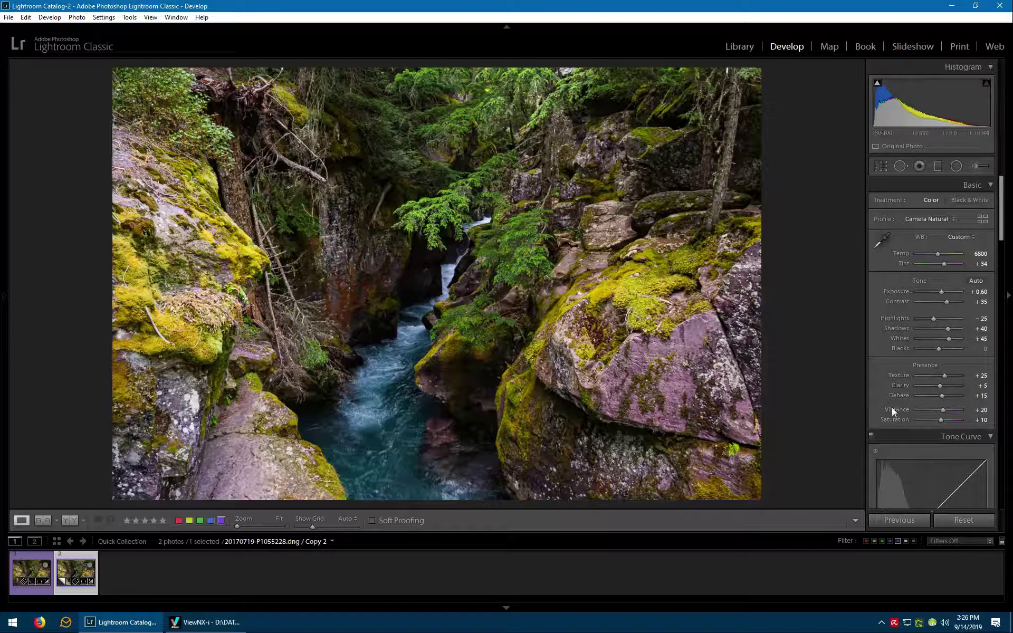
- Set the Sharpening Detail to 35, Masking to 85 using the mask preview, and Amount to 60
{"action": "scroll", "coordinate": [909, 400], "scroll_direction": "down", "scroll_amount": 10}
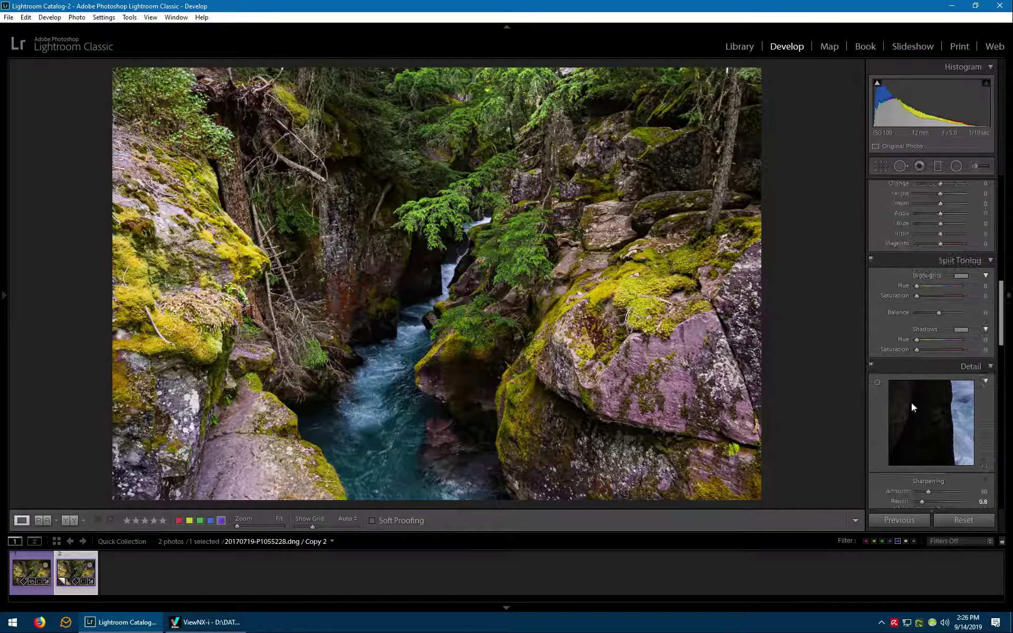
{"action": "scroll", "coordinate": [892, 311], "scroll_direction": "up", "scroll_amount": 5}
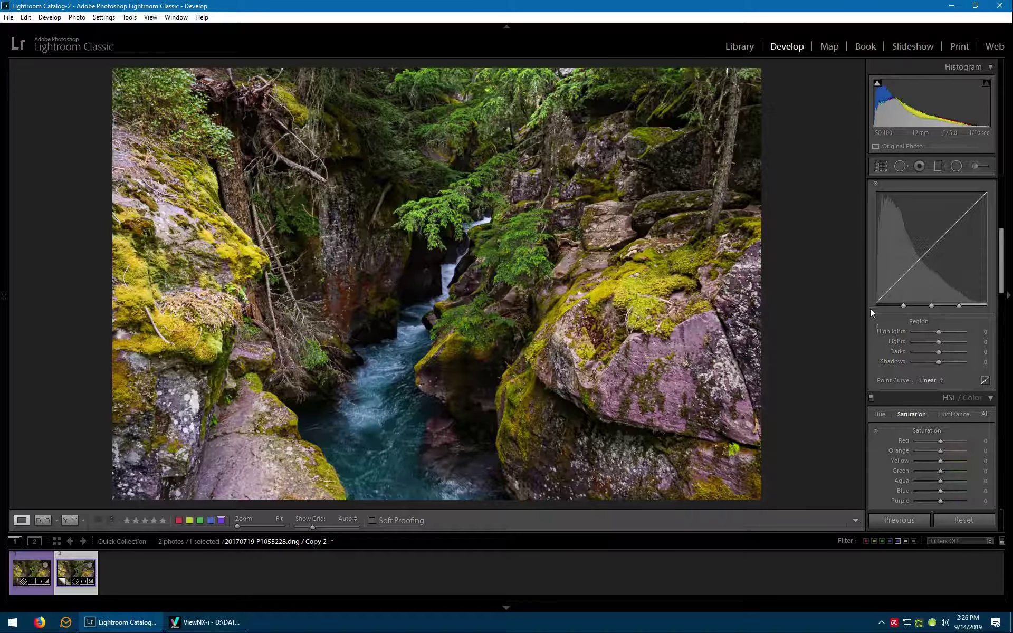
{"action": "scroll", "coordinate": [870, 308], "scroll_direction": "up", "scroll_amount": 3}
{"action": "scroll", "coordinate": [885, 290], "scroll_direction": "down", "scroll_amount": 8}
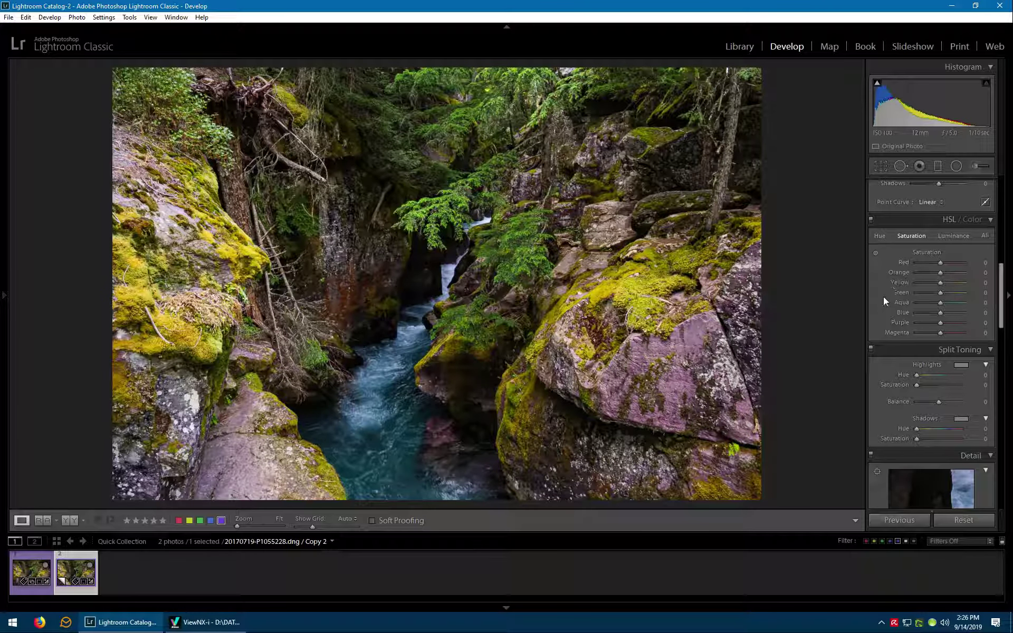
{"action": "scroll", "coordinate": [885, 304], "scroll_direction": "down", "scroll_amount": 5}
{"action": "scroll", "coordinate": [885, 317], "scroll_direction": "down", "scroll_amount": 3}
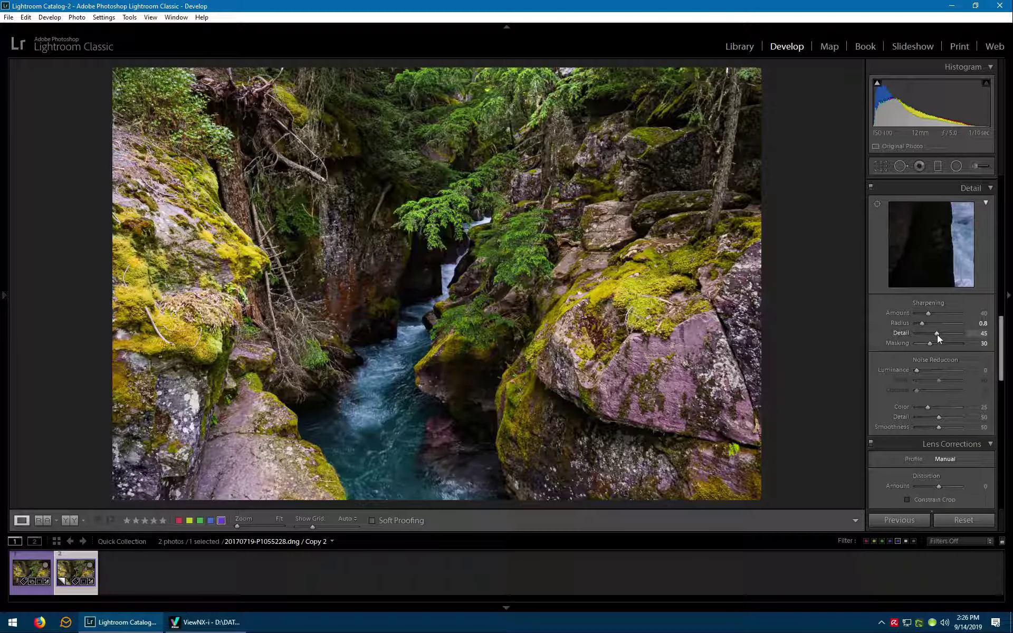
{"action": "scroll", "coordinate": [937, 334], "scroll_direction": "down", "scroll_amount": 2}
{"action": "key", "text": "alt"}
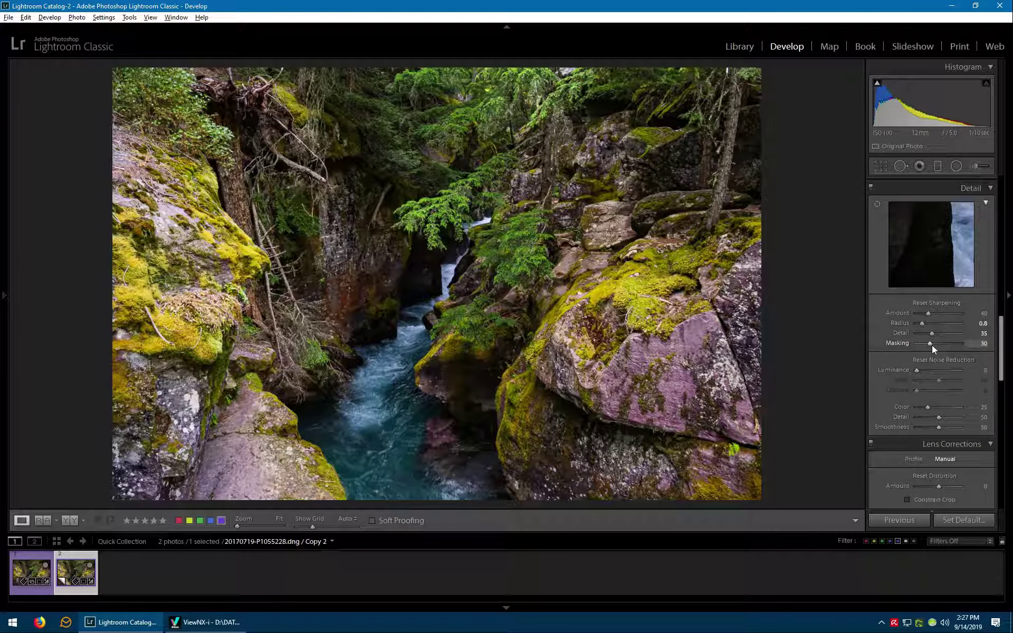
{"action": "left_click_drag", "start_coordinate": [930, 344], "coordinate": [956, 344]}
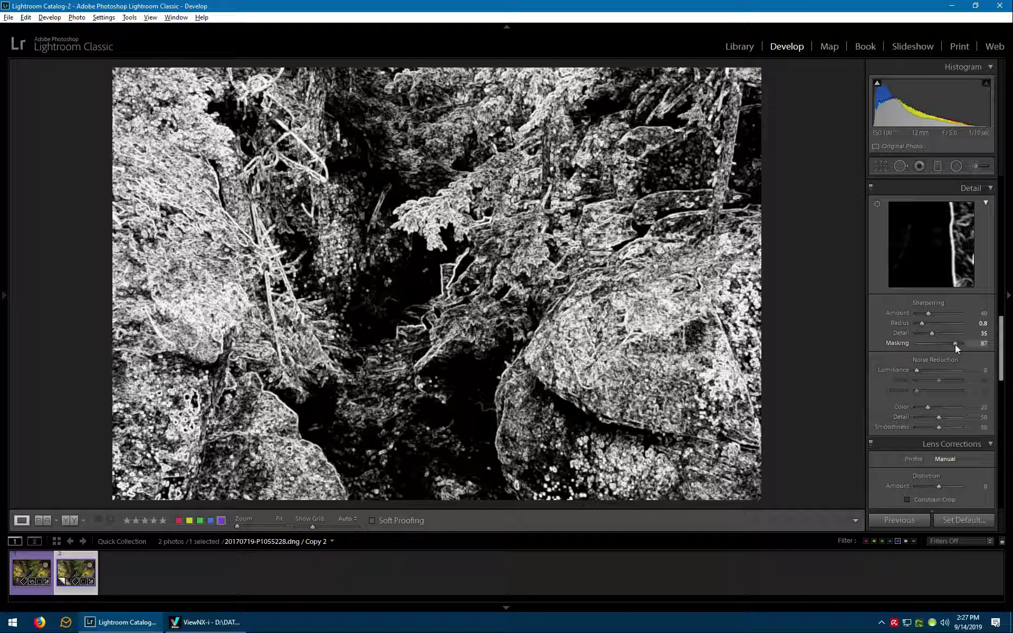
{"action": "left_click_drag", "start_coordinate": [955, 345], "coordinate": [955, 349]}
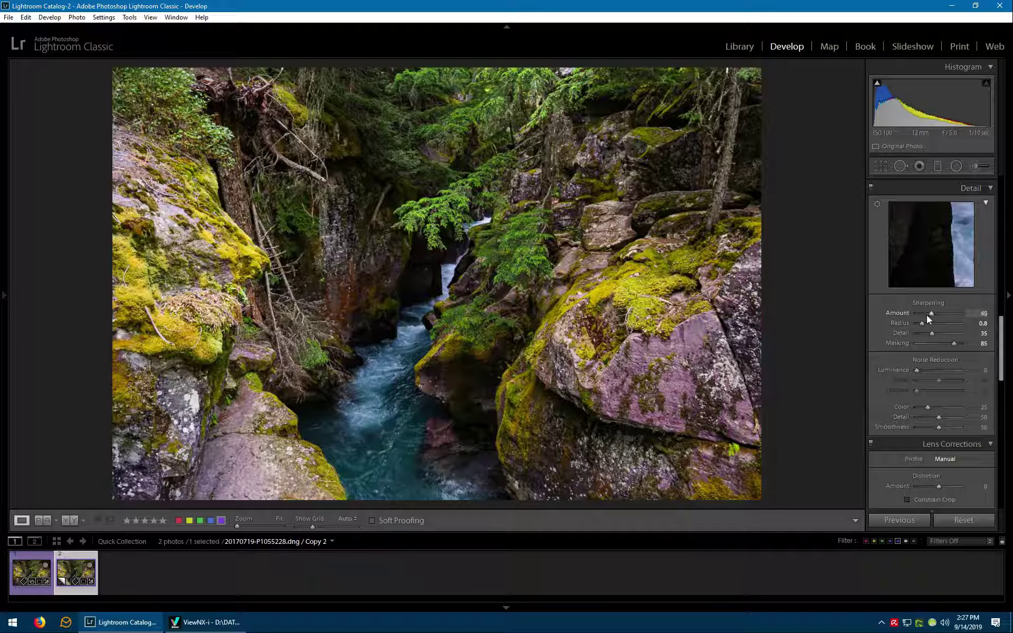
{"action": "key", "text": "Up"}
- Examine the Lens Corrections settings, including the chromatic aberration and lens profile options
{"action": "scroll", "coordinate": [883, 350], "scroll_direction": "down", "scroll_amount": 5}
{"action": "scroll", "coordinate": [880, 291], "scroll_direction": "down", "scroll_amount": 3}
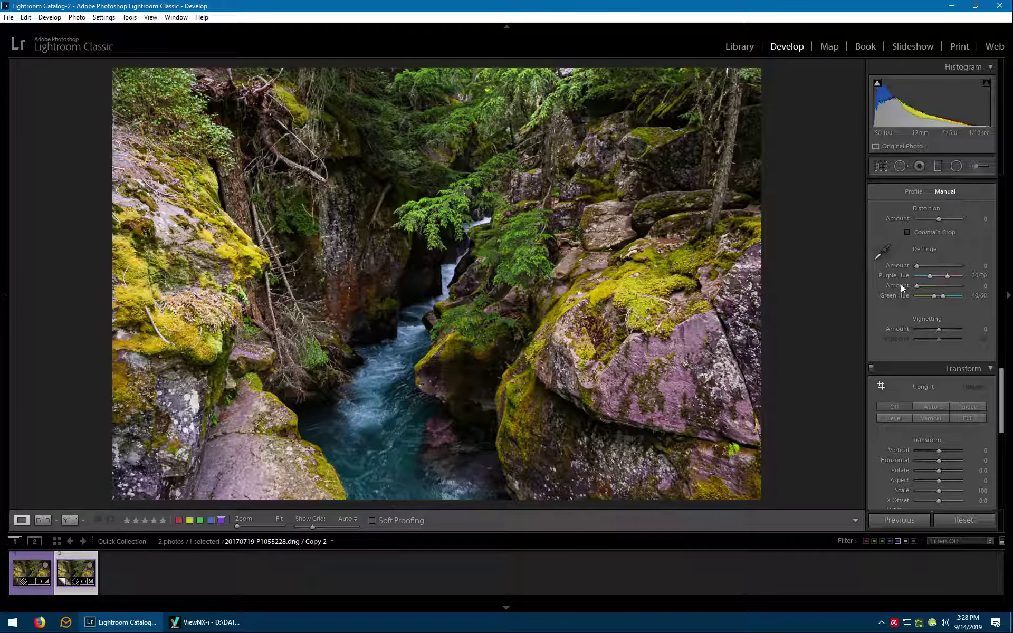
{"action": "scroll", "coordinate": [901, 284], "scroll_direction": "up", "scroll_amount": 5}
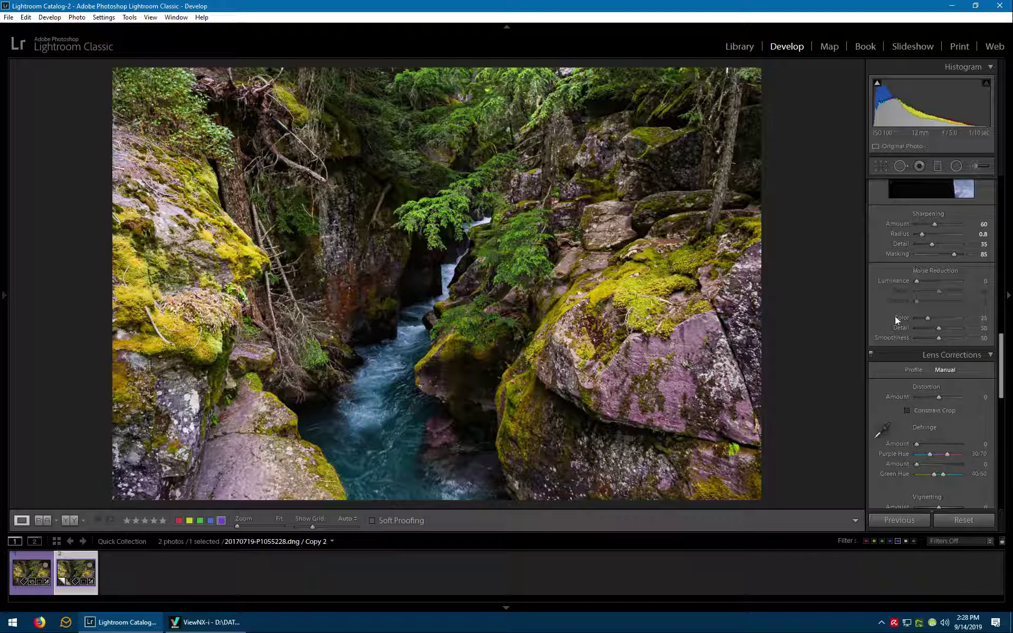
{"action": "scroll", "coordinate": [904, 368], "scroll_direction": "down", "scroll_amount": 2}
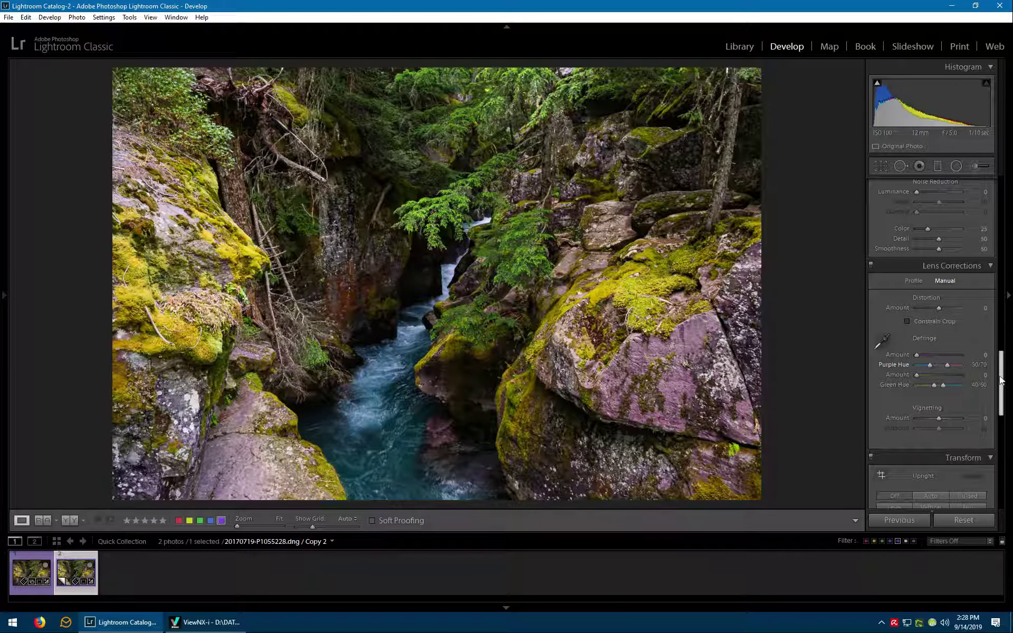
{"action": "scroll", "coordinate": [984, 367], "scroll_direction": "down", "scroll_amount": 1}
{"action": "left_click", "coordinate": [915, 245]}
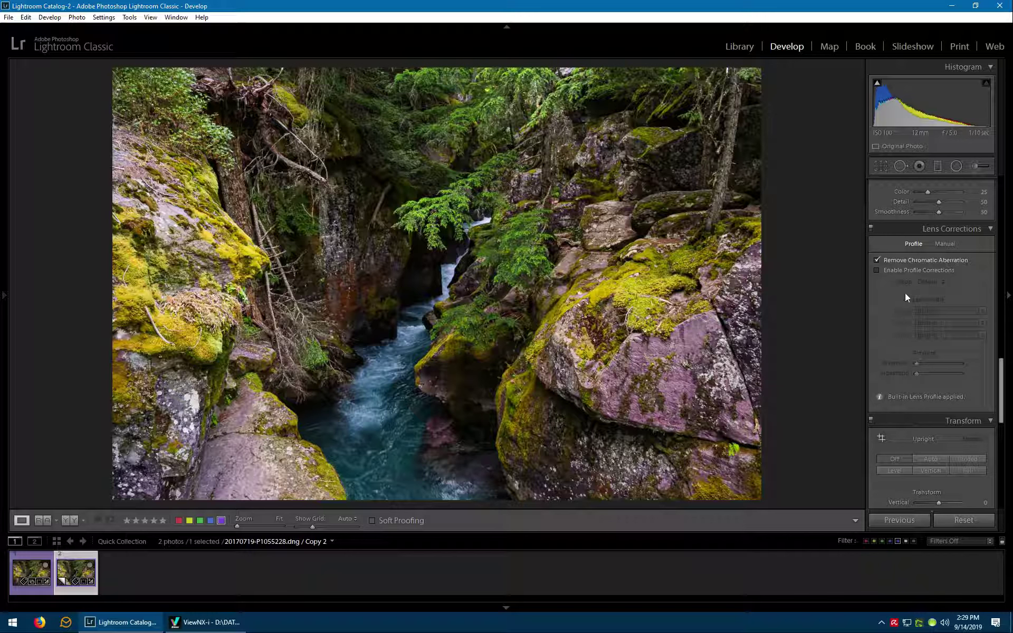
- Try the manual Defringe color selector over the photo, and dismiss it without picking a fringe color
{"action": "left_click", "coordinate": [943, 246]}
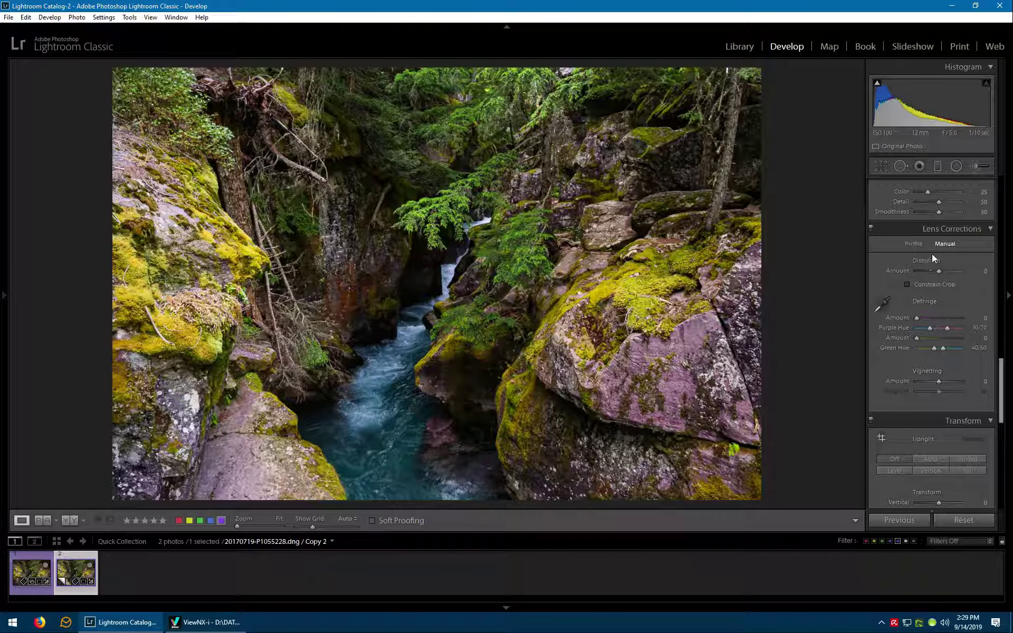
{"action": "left_click", "coordinate": [880, 303]}
{"action": "left_click", "coordinate": [885, 307]}
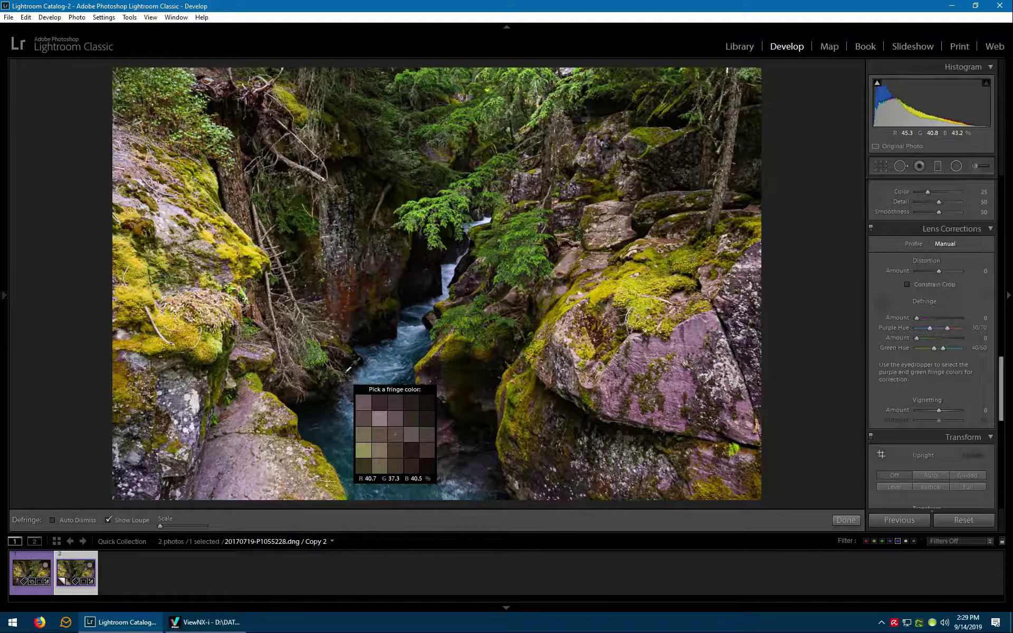
{"action": "left_click", "coordinate": [885, 304]}
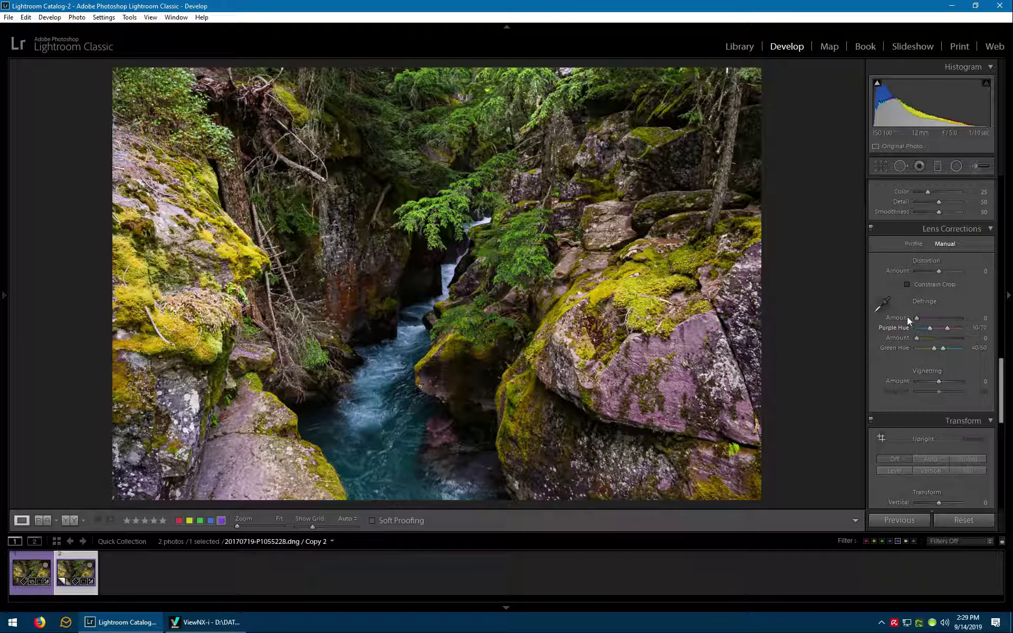
- Apply the Light vignetting preset to the photo
{"action": "scroll", "coordinate": [905, 313], "scroll_direction": "down", "scroll_amount": 3}
{"action": "scroll", "coordinate": [905, 311], "scroll_direction": "down", "scroll_amount": 3}
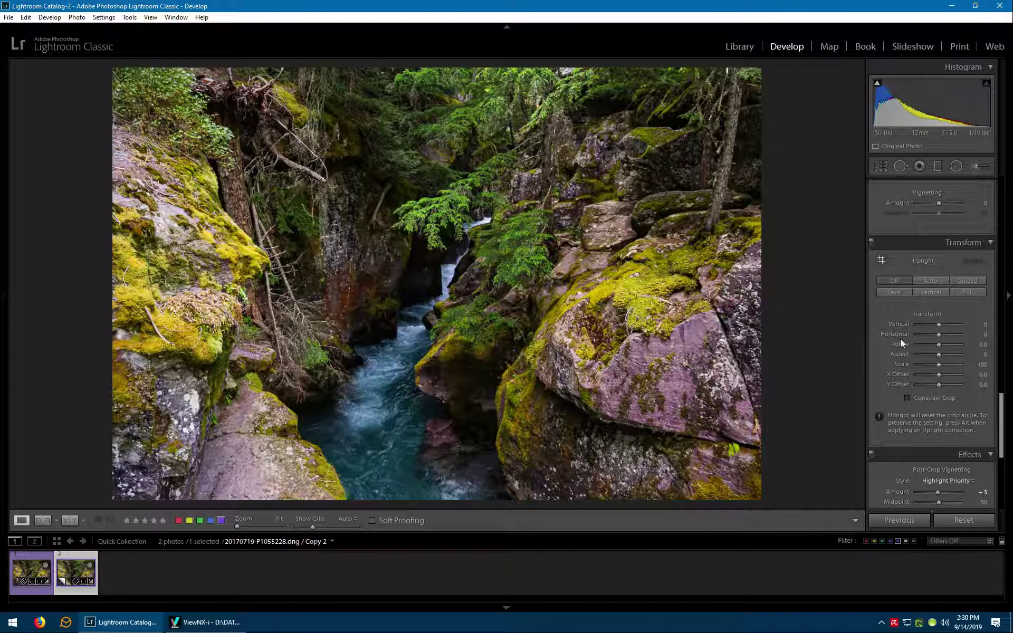
{"action": "scroll", "coordinate": [897, 362], "scroll_direction": "down", "scroll_amount": 4}
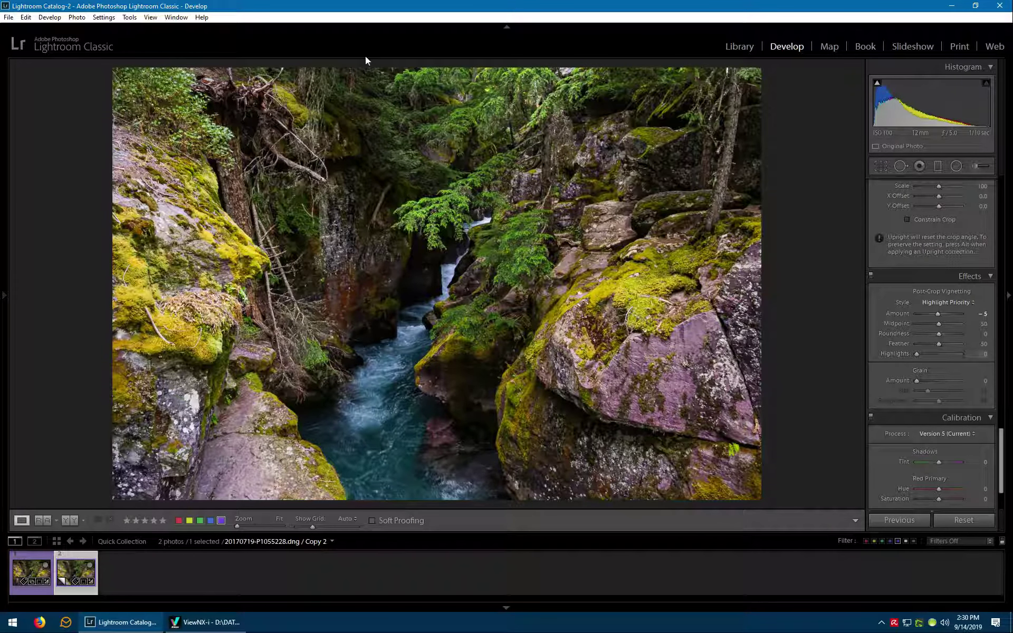
{"action": "mouse_move", "coordinate": [2, 219]}
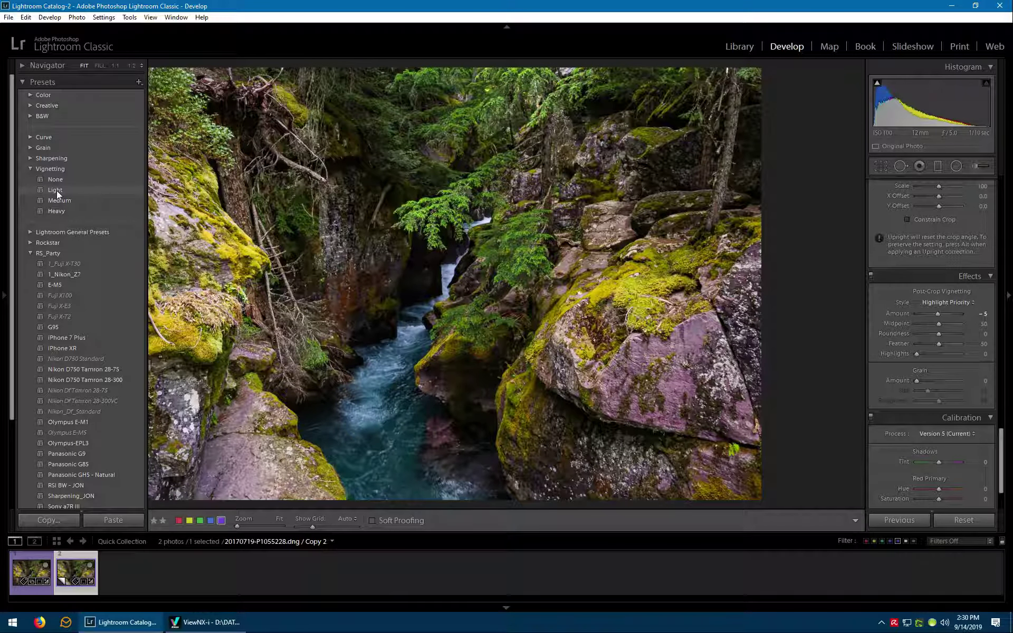
{"action": "left_click", "coordinate": [55, 190]}
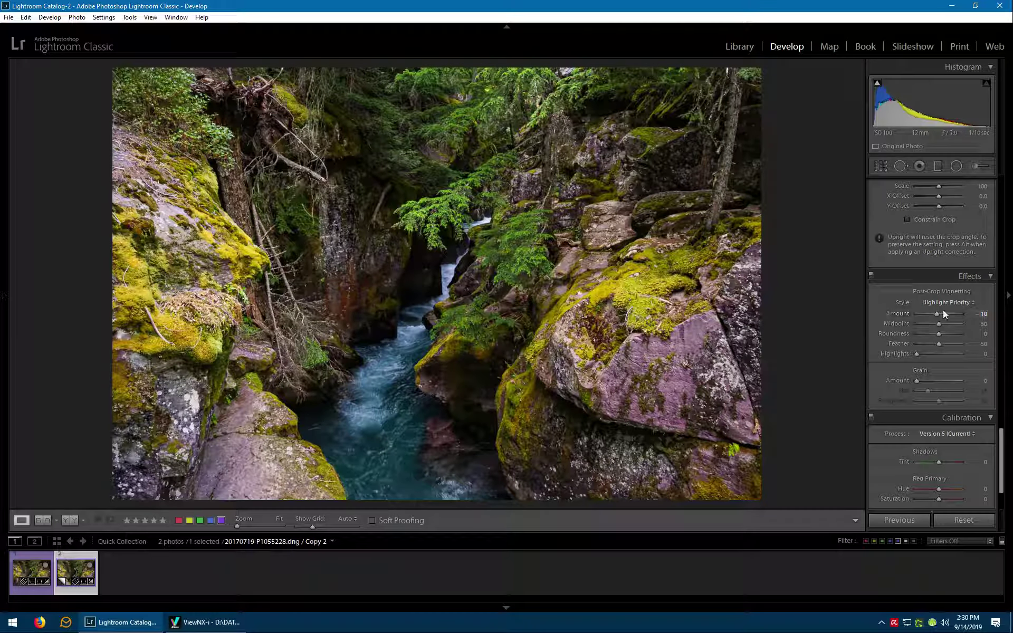
{"action": "mouse_move", "coordinate": [2, 190]}
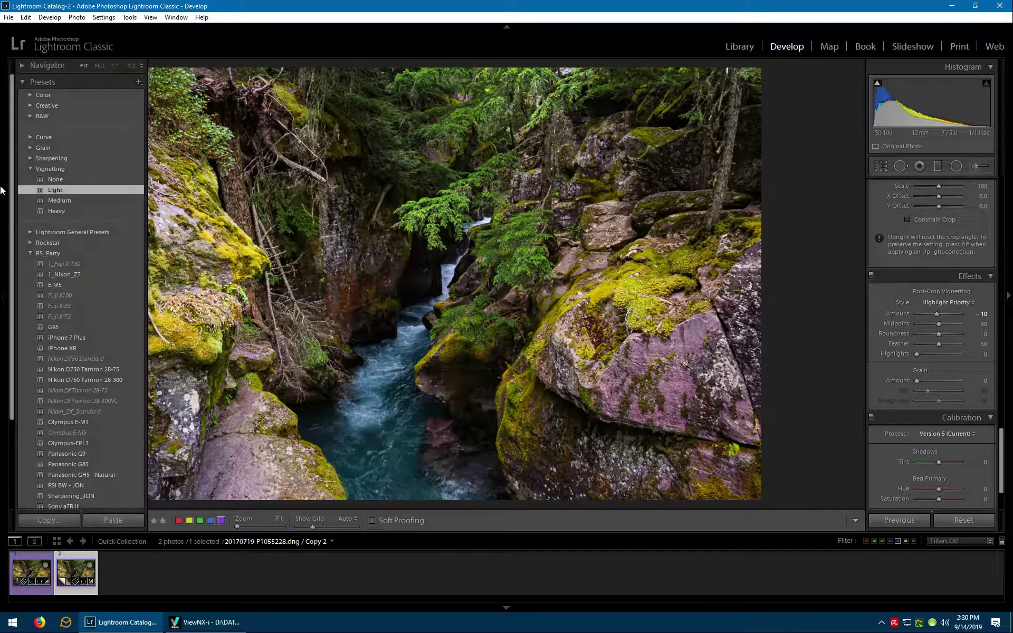
- Apply the Medium vignetting preset and set the post-crop vignetting Amount to -25
{"action": "left_click", "coordinate": [58, 201]}
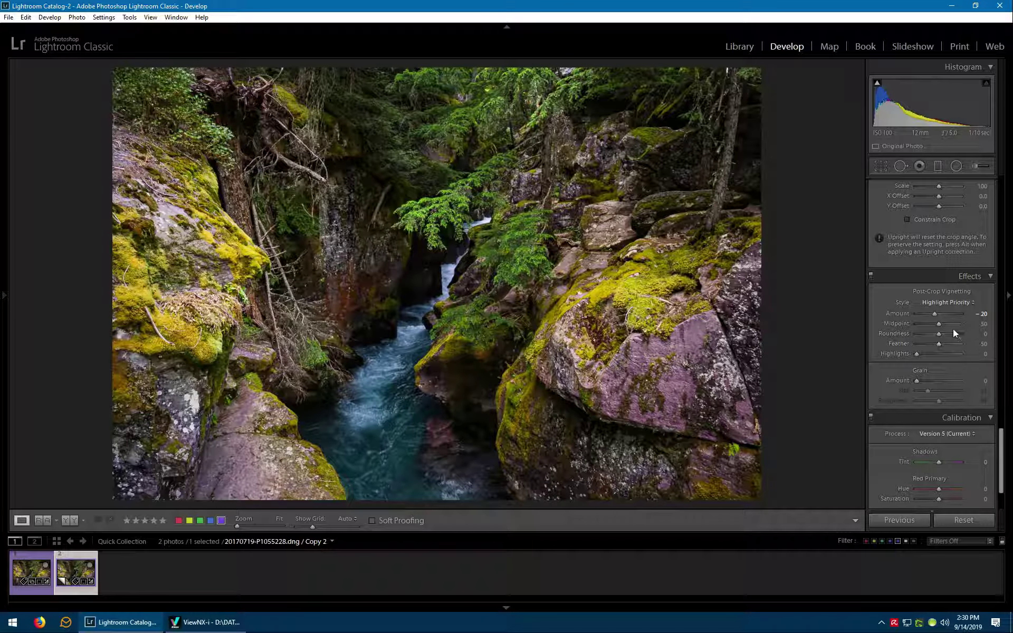
{"action": "left_click_drag", "start_coordinate": [935, 313], "coordinate": [933, 312]}
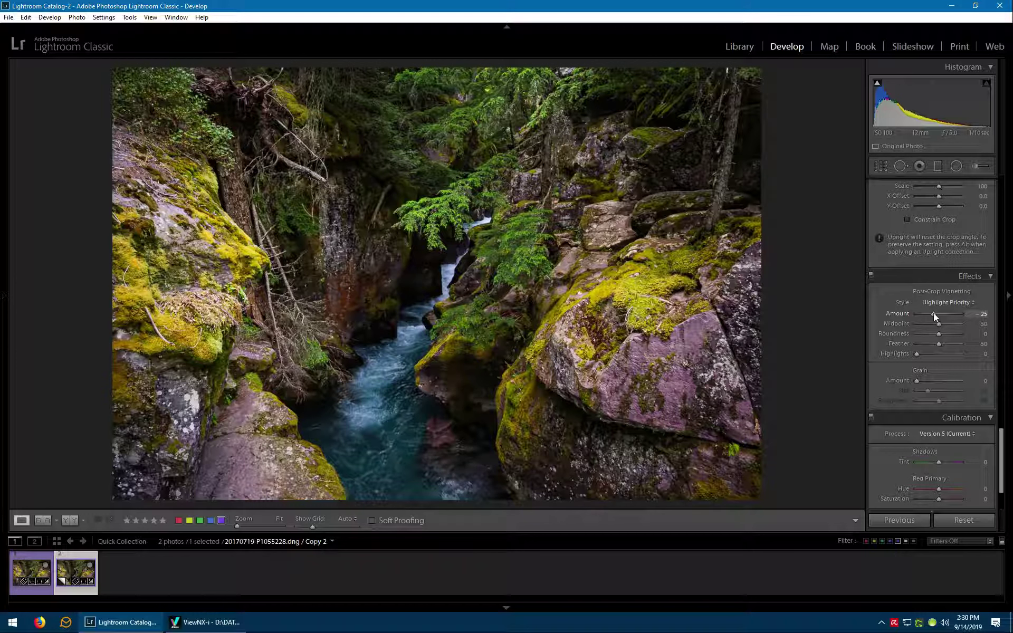
- Set the Exposure to +0.70 and the Whites to +50 in the Basic adjustments
{"action": "scroll", "coordinate": [918, 328], "scroll_direction": "up", "scroll_amount": 8}
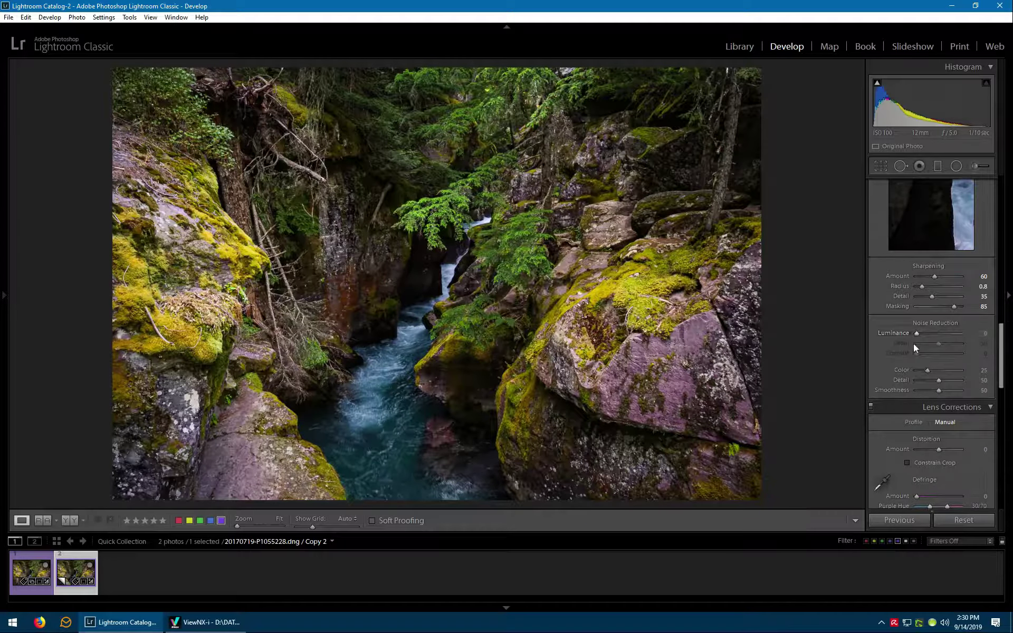
{"action": "scroll", "coordinate": [915, 346], "scroll_direction": "up", "scroll_amount": 10}
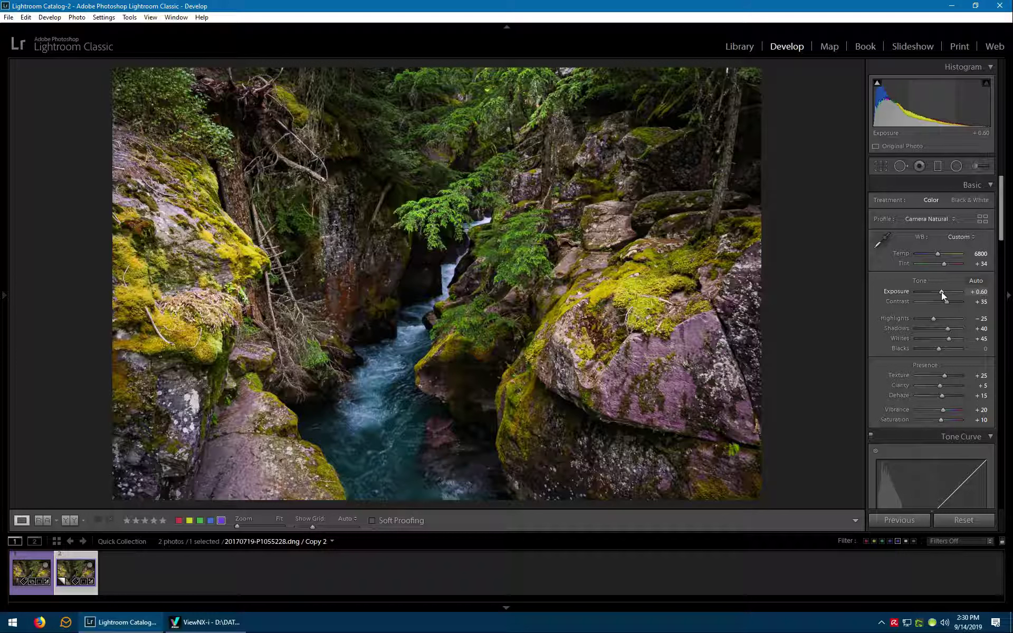
{"action": "scroll", "coordinate": [941, 293], "scroll_direction": "up", "scroll_amount": 1}
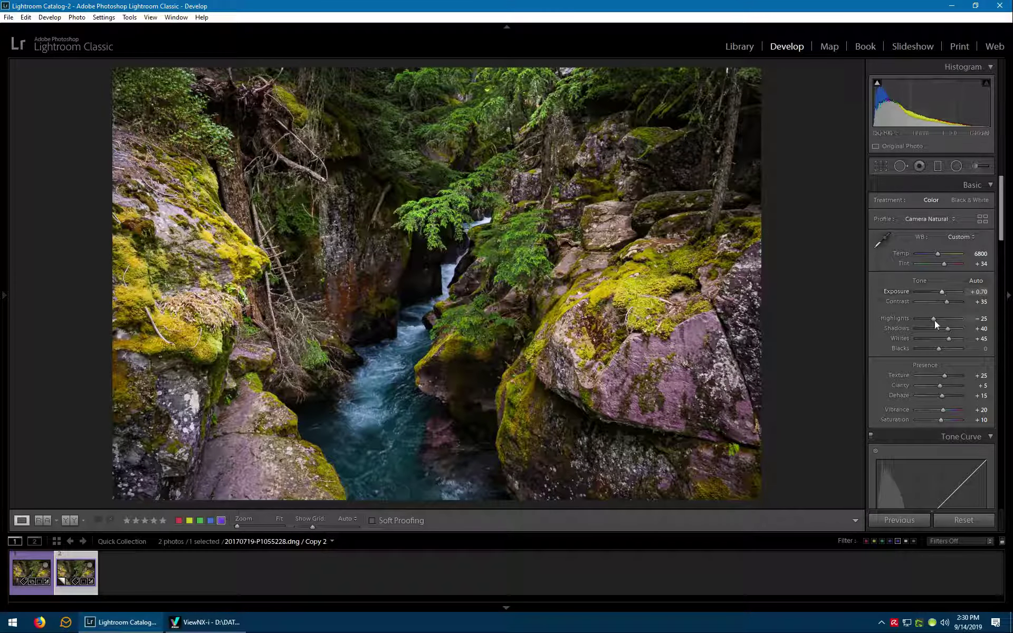
{"action": "scroll", "coordinate": [899, 387], "scroll_direction": "down", "scroll_amount": 3}
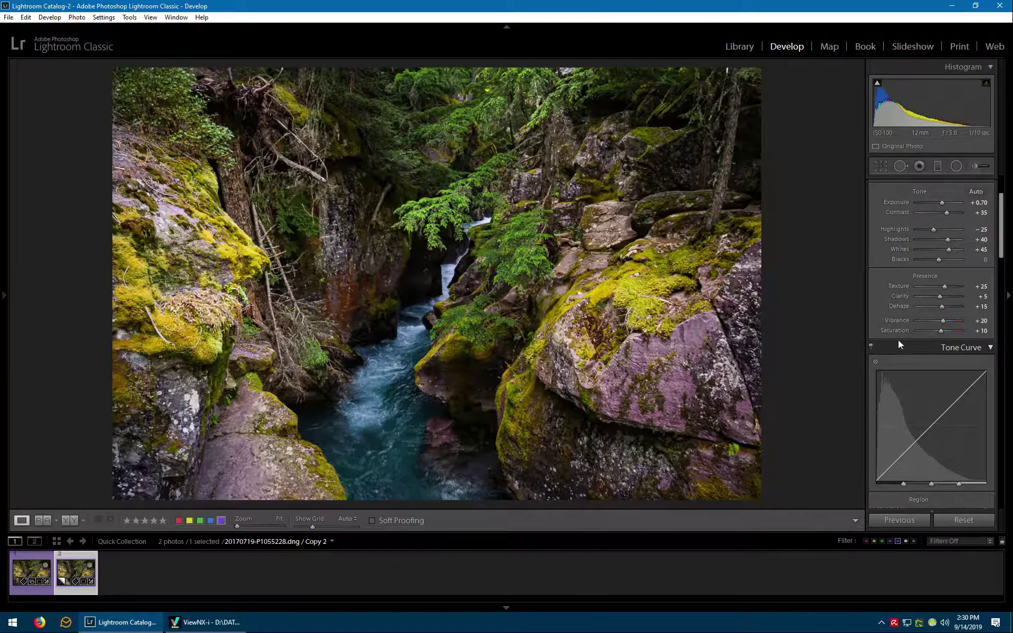
{"action": "scroll", "coordinate": [898, 340], "scroll_direction": "up", "scroll_amount": 3}
{"action": "scroll", "coordinate": [948, 343], "scroll_direction": "up", "scroll_amount": 1}
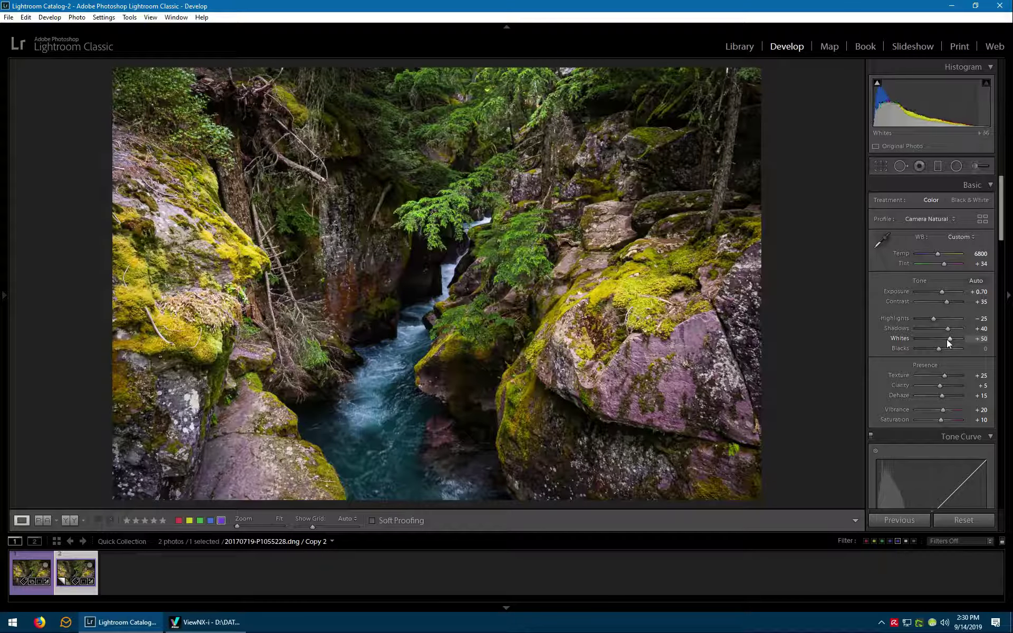
- Raise the Tone Curve's Lights region to +10
{"action": "scroll", "coordinate": [947, 340], "scroll_direction": "down", "scroll_amount": 6}
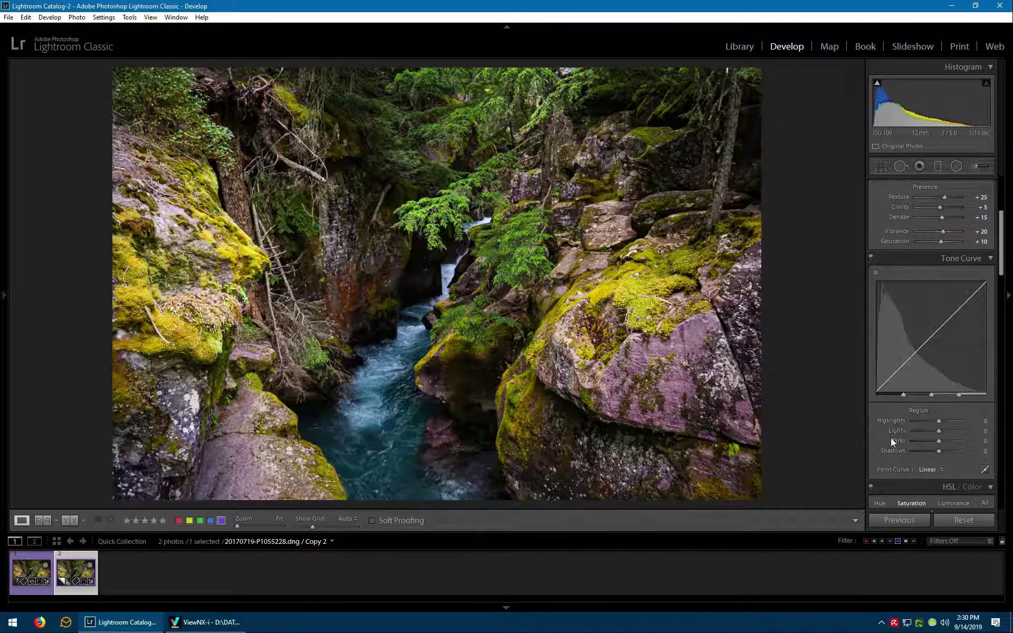
{"action": "scroll", "coordinate": [892, 401], "scroll_direction": "up", "scroll_amount": 6}
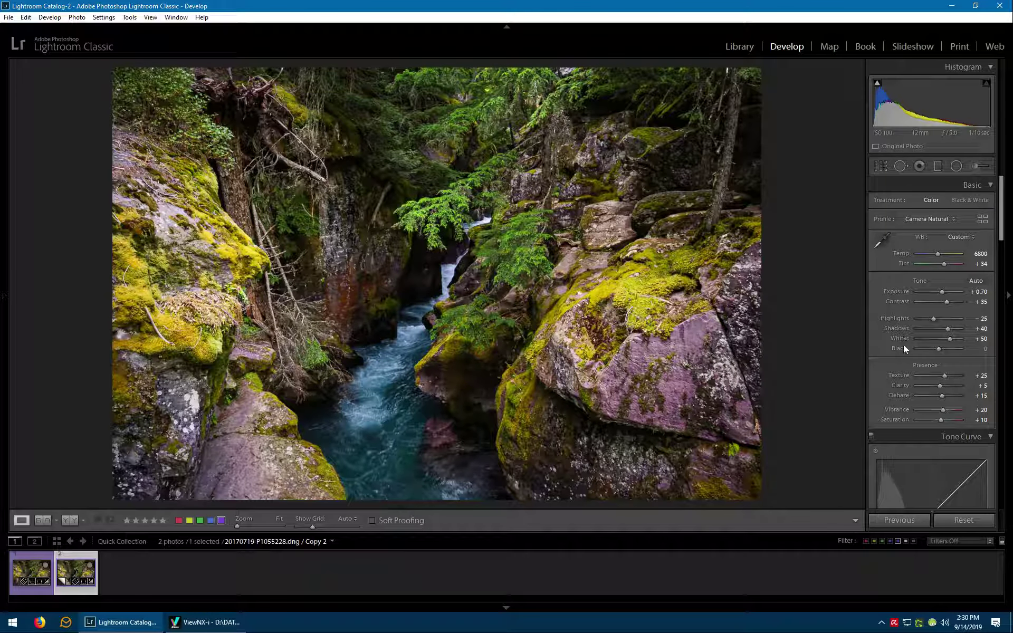
{"action": "scroll", "coordinate": [903, 338], "scroll_direction": "down", "scroll_amount": 6}
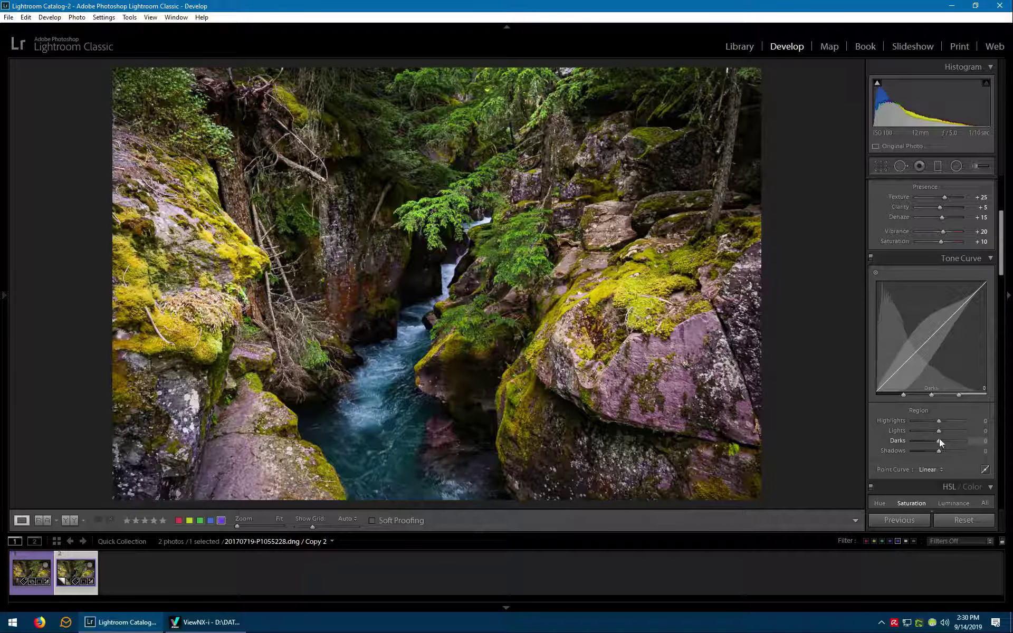
{"action": "key", "text": "Up"}
{"action": "key", "text": "Up"}
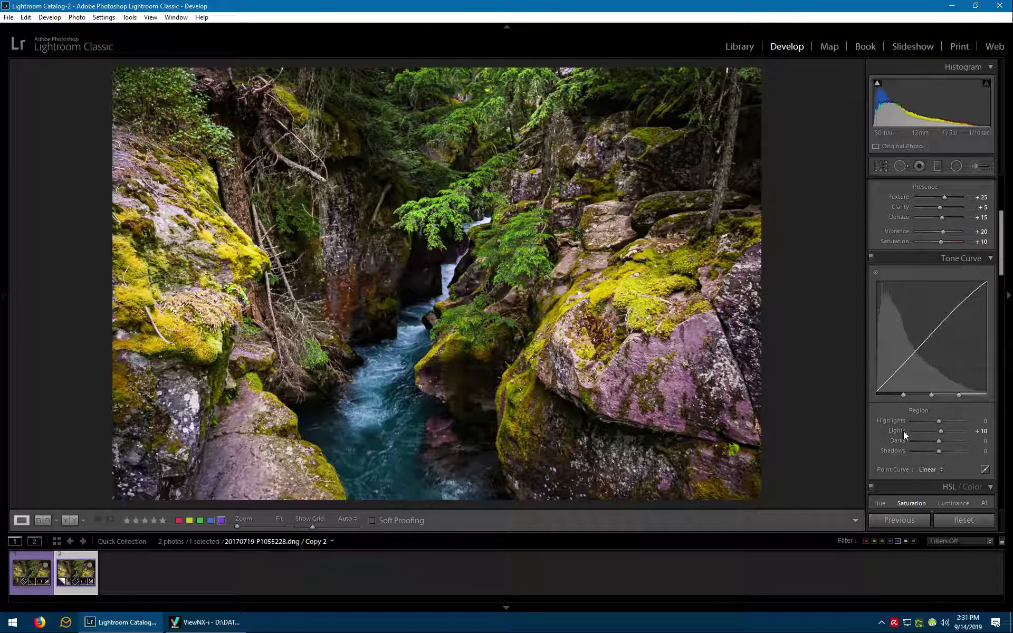
- Set the Shadows to +45 in the Basic adjustments
{"action": "scroll", "coordinate": [904, 433], "scroll_direction": "up", "scroll_amount": 3}
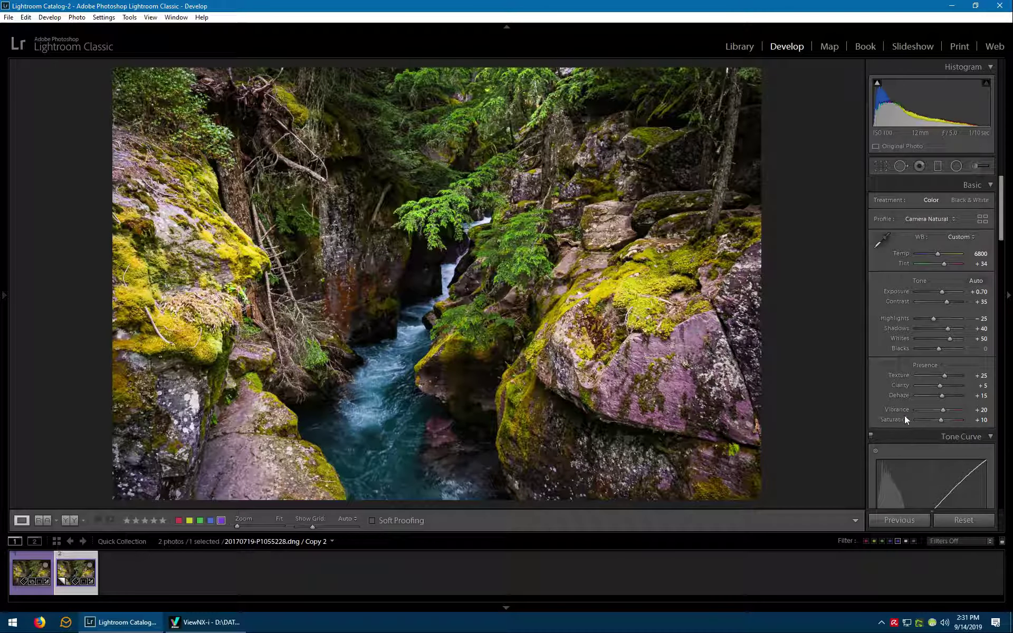
{"action": "scroll", "coordinate": [906, 418], "scroll_direction": "down", "scroll_amount": 3}
{"action": "scroll", "coordinate": [906, 409], "scroll_direction": "up", "scroll_amount": 3}
- Compare the newly edited copy with the finished version of the stream photo, including their adjustment settings
{"action": "key", "text": "Right"}
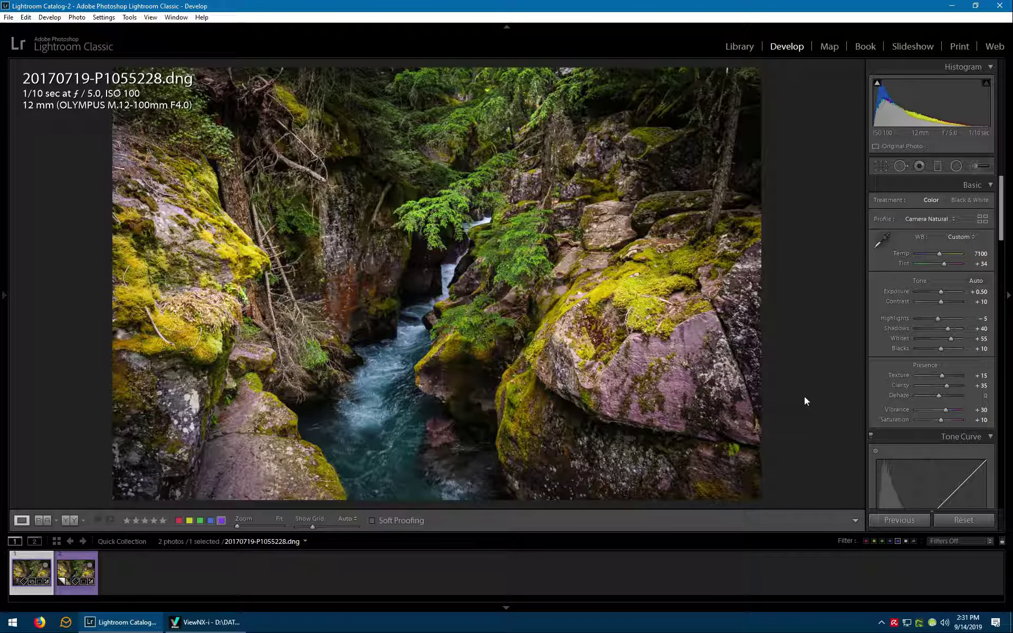
{"action": "key", "text": "Left"}
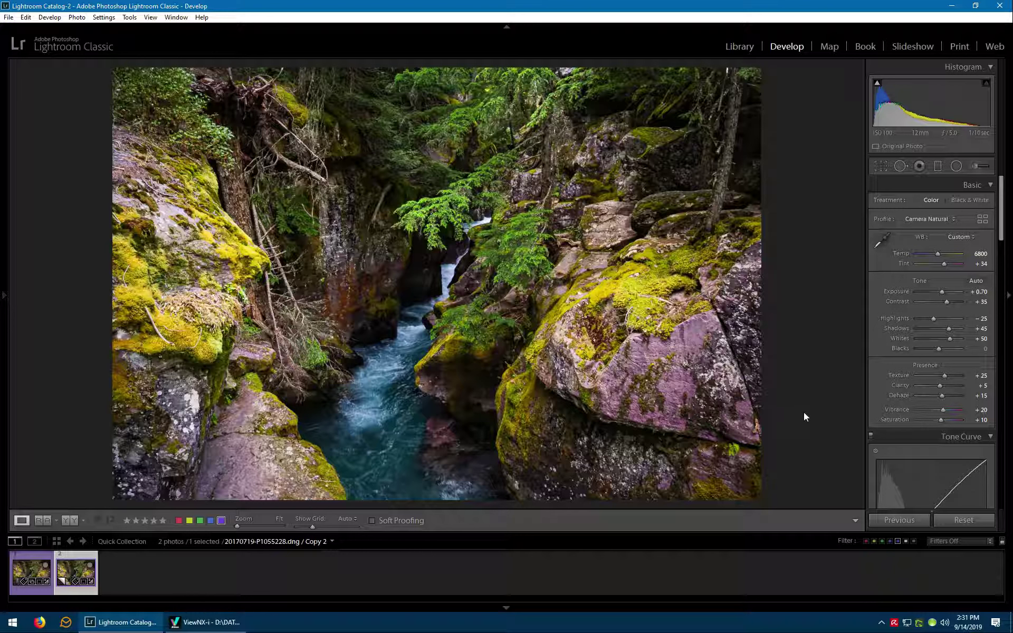
{"action": "scroll", "coordinate": [929, 401], "scroll_direction": "down", "scroll_amount": 10}
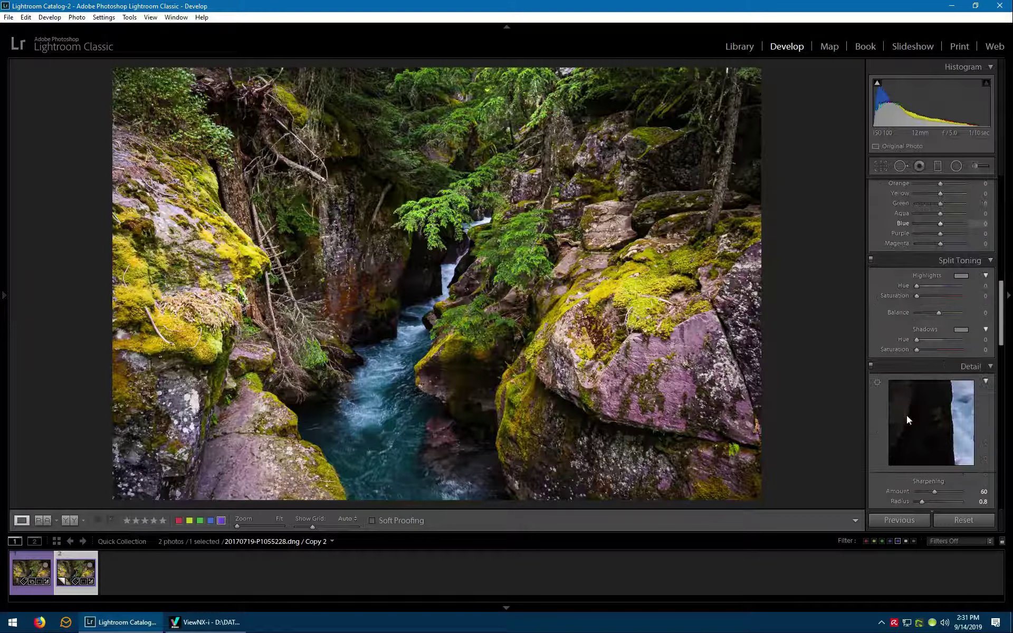
{"action": "scroll", "coordinate": [906, 420], "scroll_direction": "up", "scroll_amount": 10}
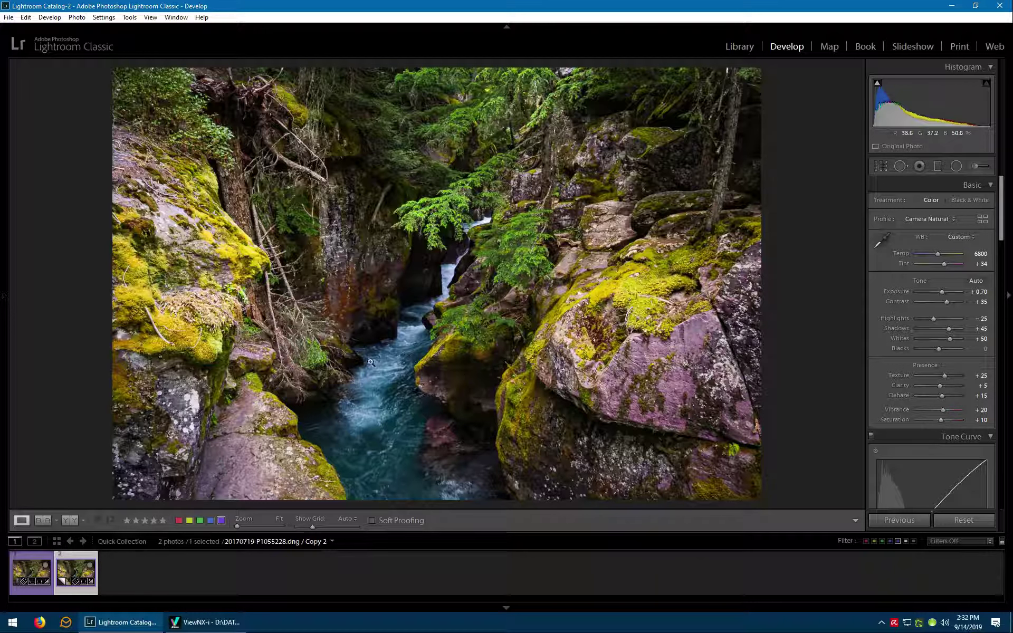
{"action": "key", "text": "Right"}
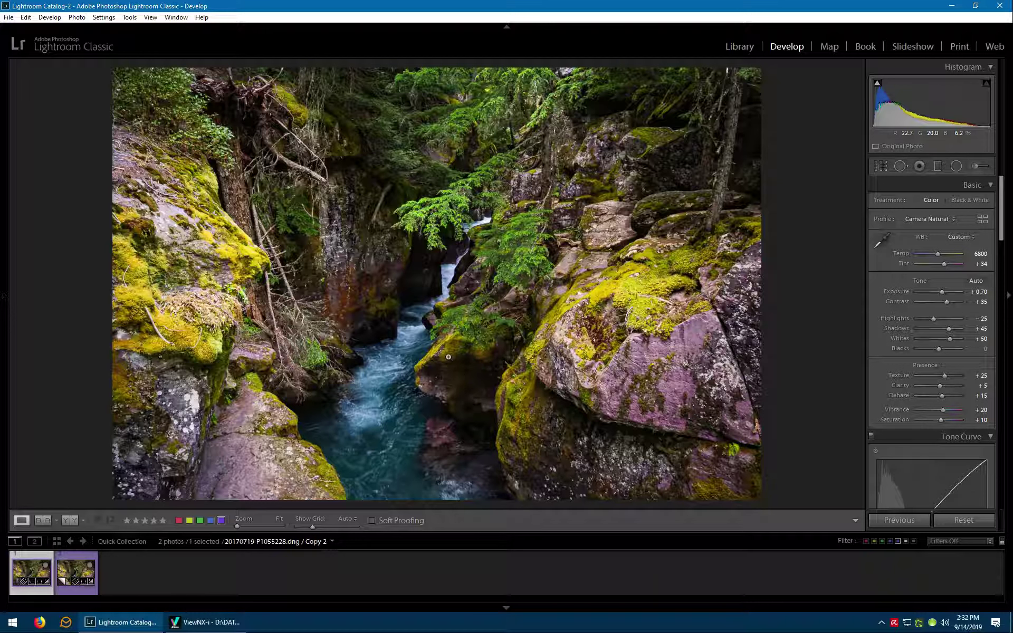
{"action": "key", "text": "Left"}
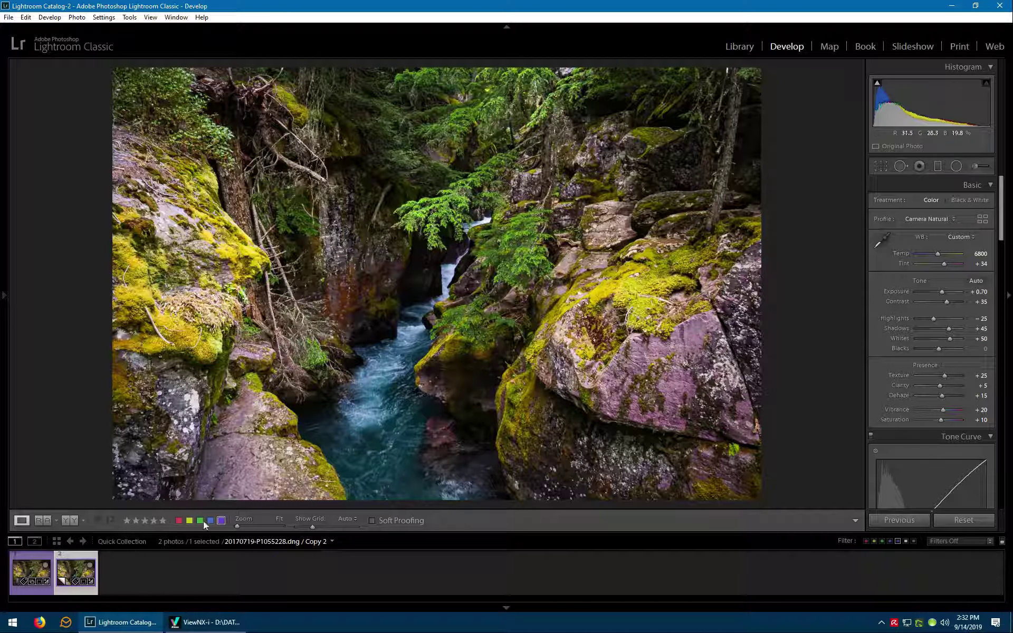
- Create a virtual copy of the newly edited stream photo
{"action": "right_click", "coordinate": [74, 574]}
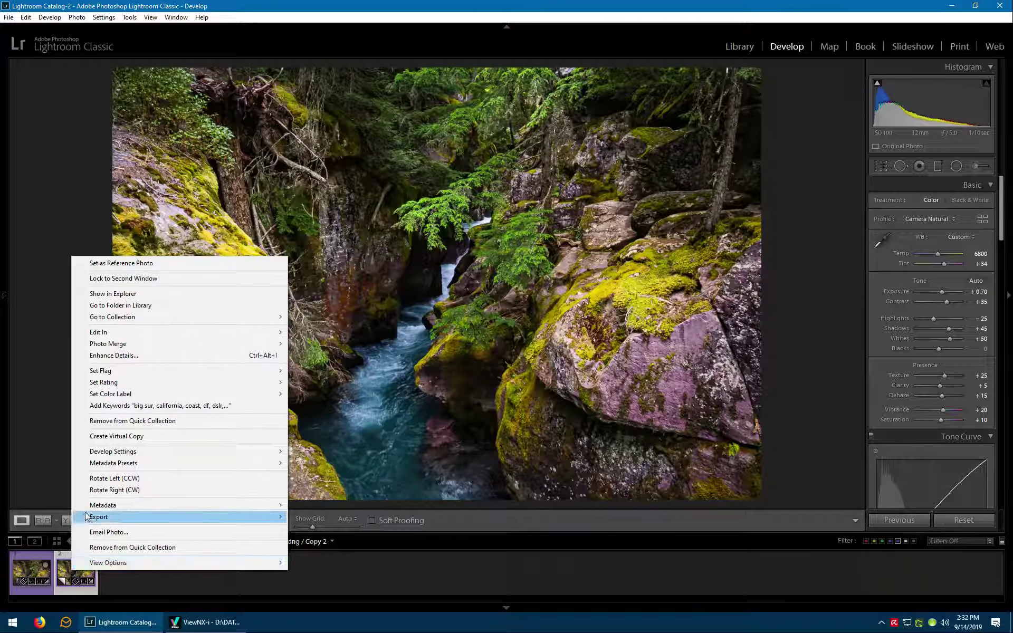
{"action": "left_click", "coordinate": [125, 436]}
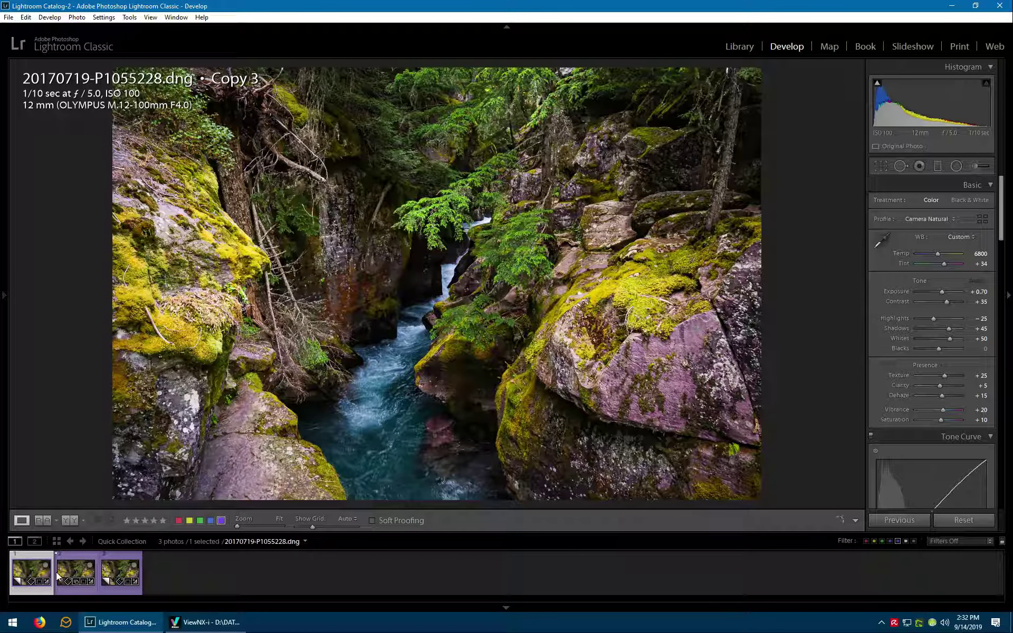
- Review the three versions of the photo, and reset all develop settings on Copy 2
{"action": "left_click", "coordinate": [115, 573]}
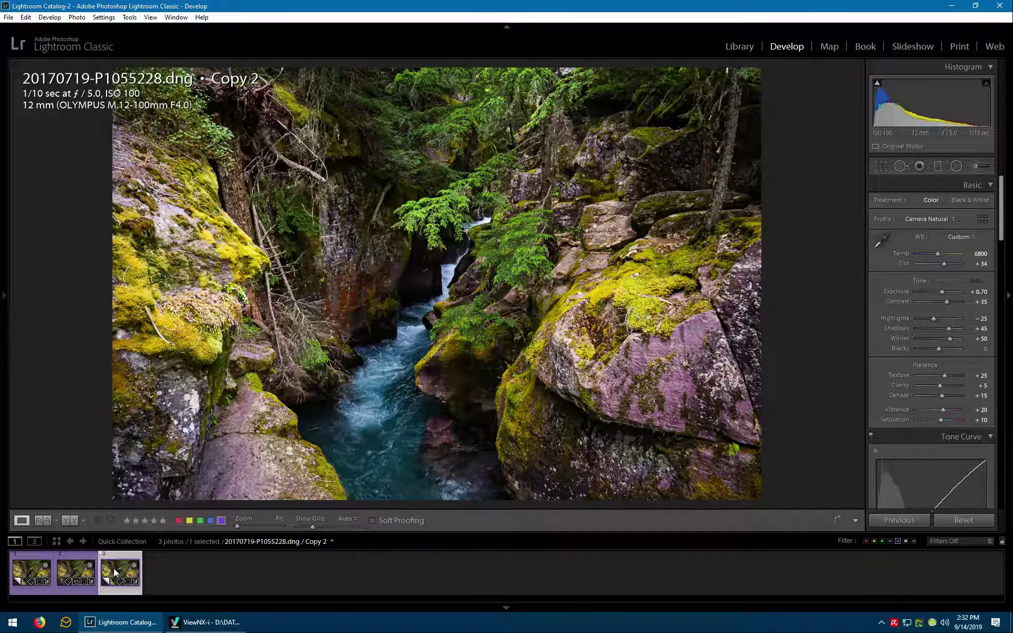
{"action": "left_click", "coordinate": [87, 578]}
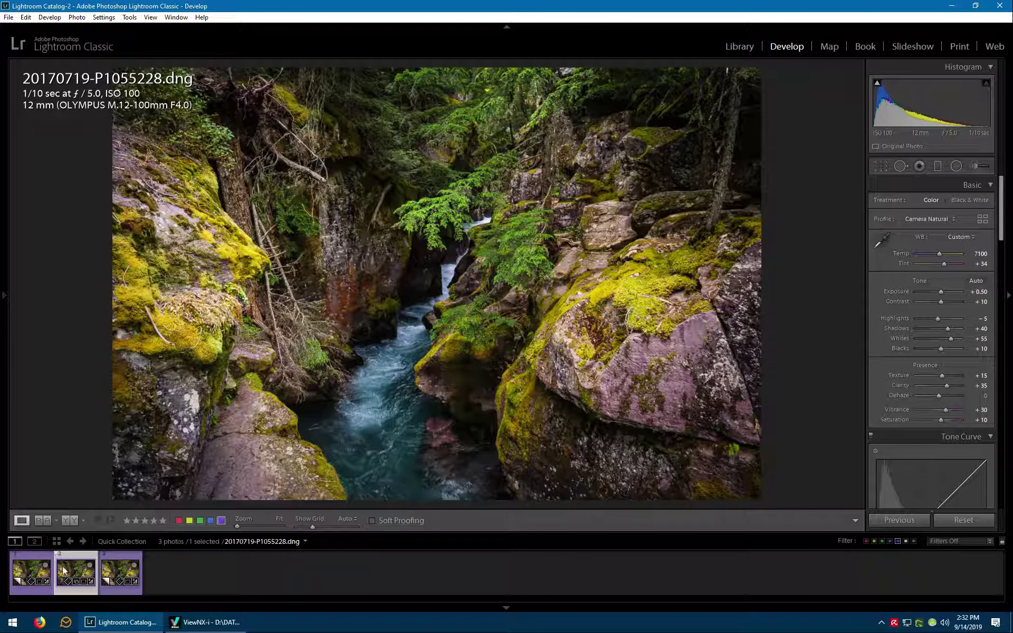
{"action": "left_click", "coordinate": [33, 575]}
{"action": "left_click", "coordinate": [119, 575]}
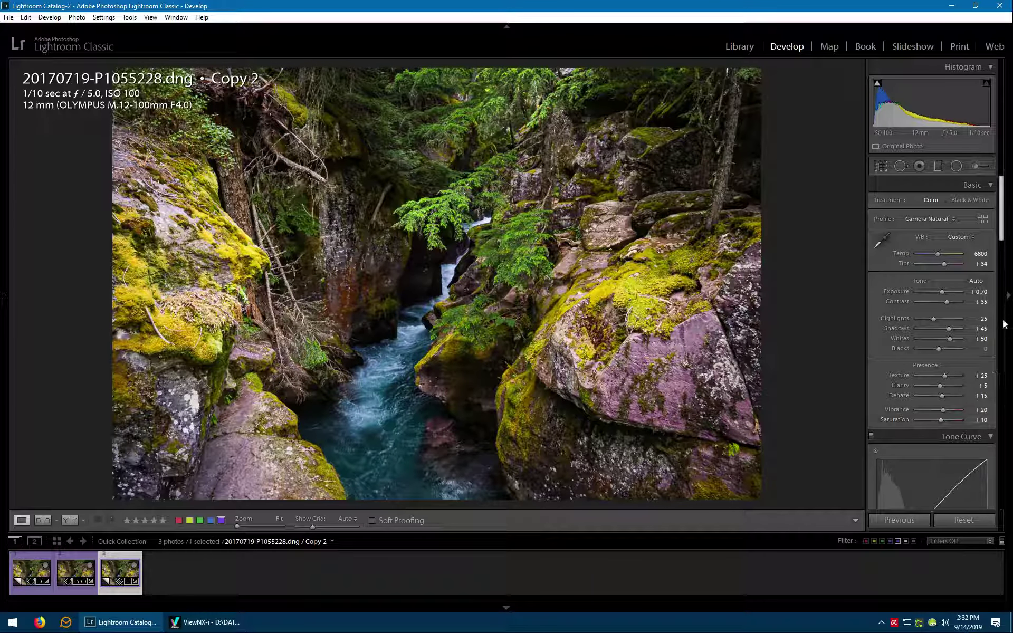
{"action": "scroll", "coordinate": [940, 412], "scroll_direction": "down", "scroll_amount": 3}
{"action": "scroll", "coordinate": [913, 396], "scroll_direction": "up", "scroll_amount": 3}
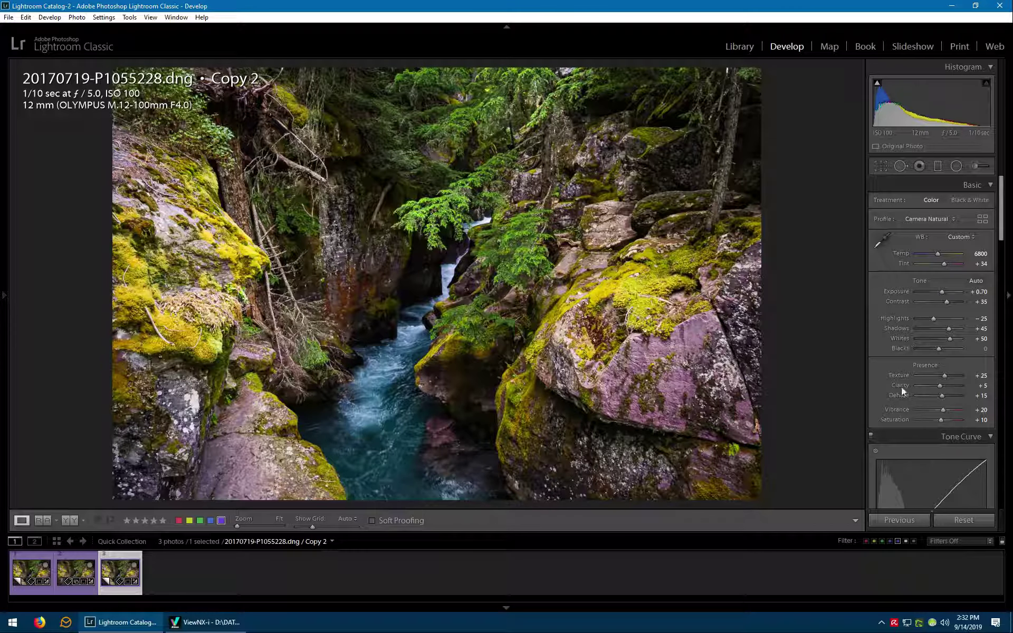
{"action": "left_click", "coordinate": [964, 520]}
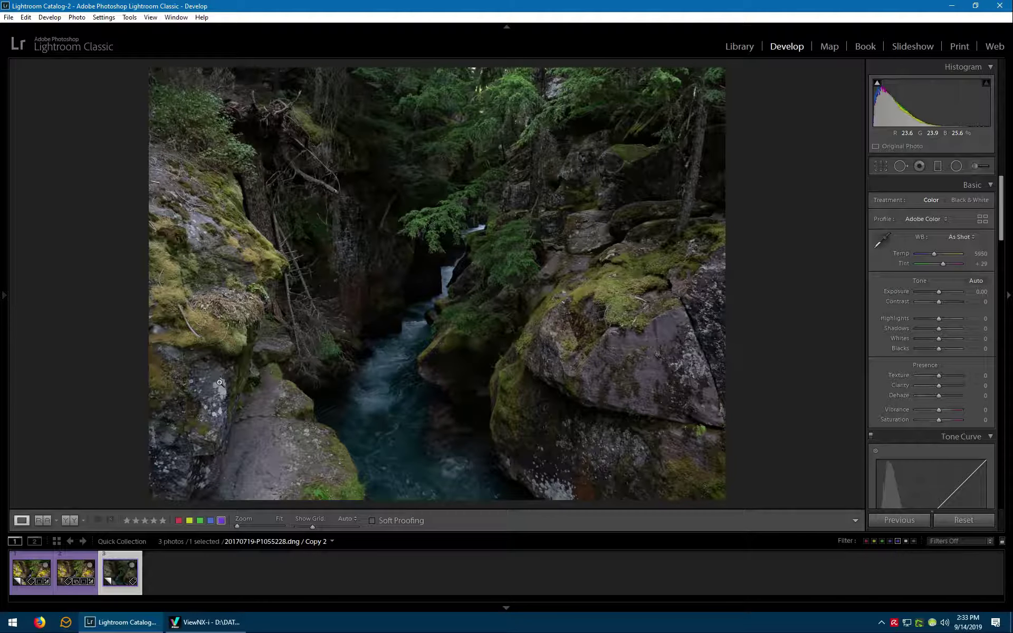
- Reposition the crop on Copy 3 to include slightly more of the scene's top, keeping the 2 x 3 / 4 x 6 aspect
{"action": "key", "text": "Left"}
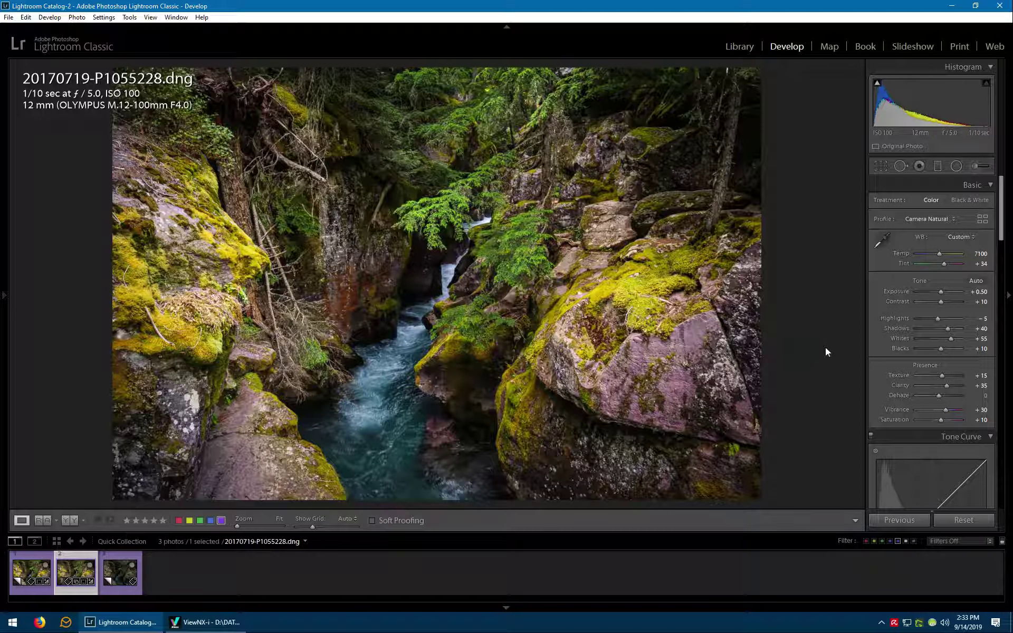
{"action": "key", "text": "Left"}
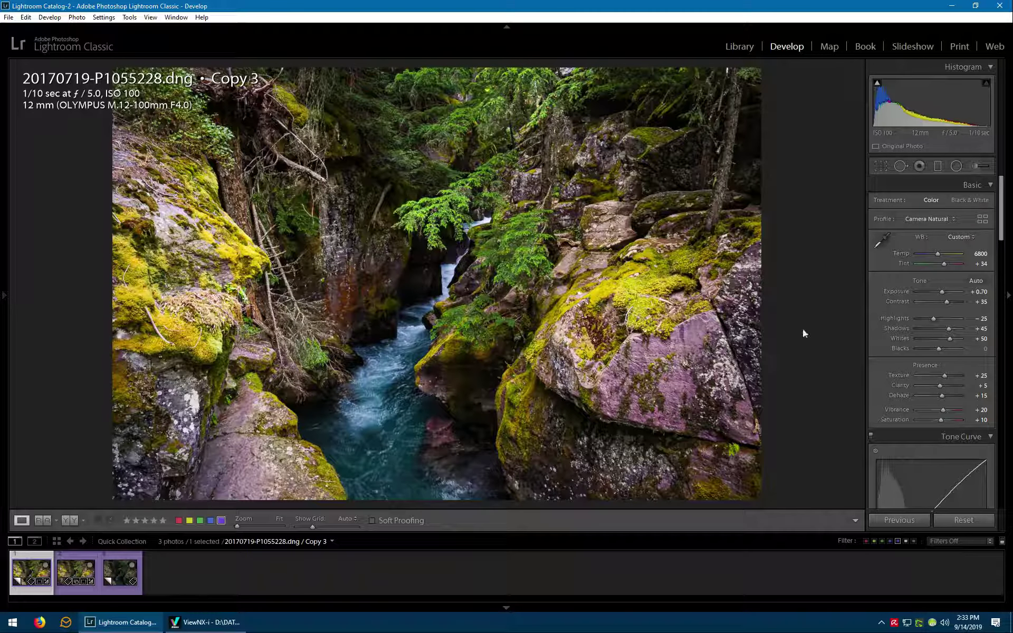
{"action": "left_click", "coordinate": [881, 167]}
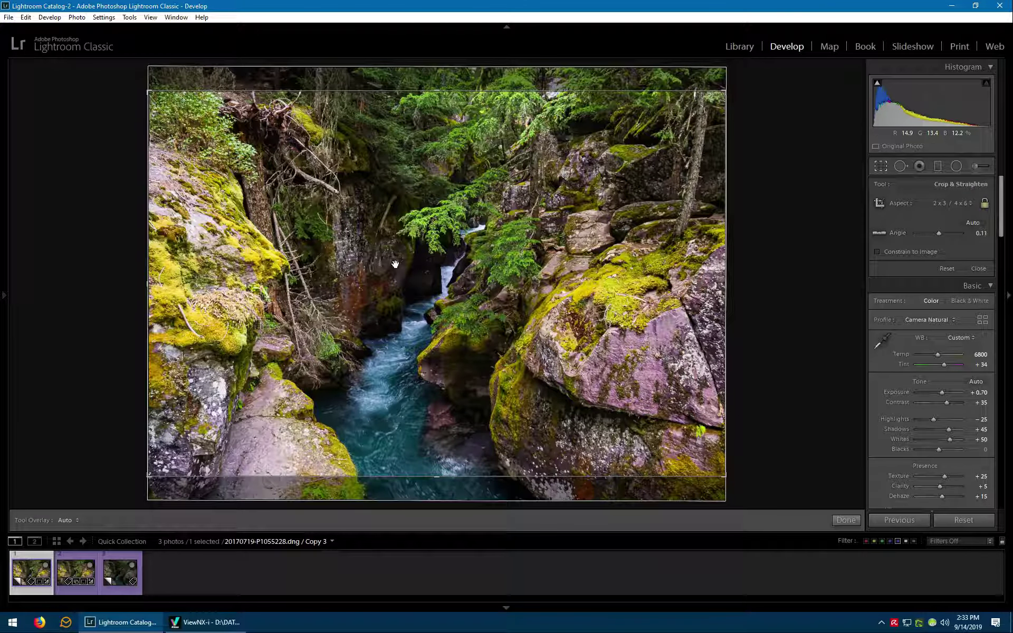
{"action": "mouse_move", "coordinate": [396, 264]}
{"action": "left_mouse_down"}
{"action": "mouse_move", "coordinate": [405, 269]}
{"action": "mouse_move", "coordinate": [407, 255]}
{"action": "mouse_move", "coordinate": [412, 267]}
{"action": "left_mouse_up"}
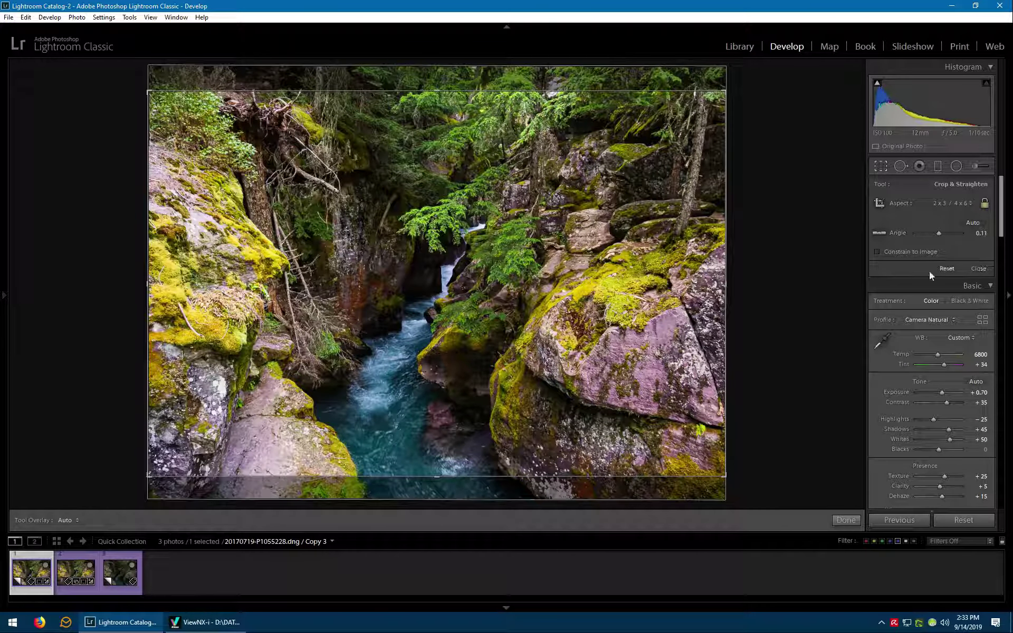
{"action": "left_click", "coordinate": [881, 166]}
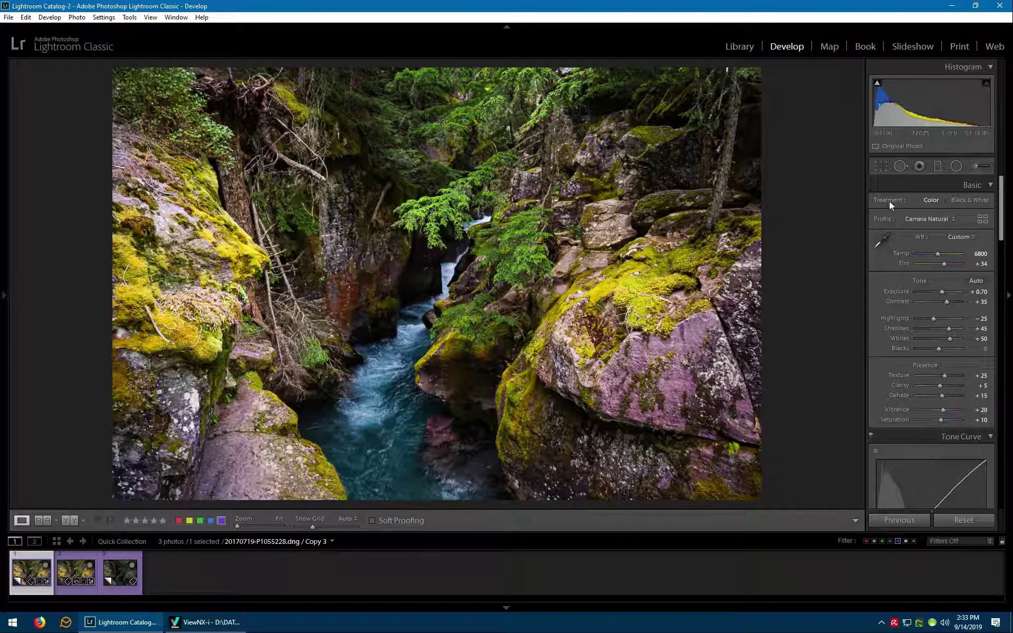
{"action": "left_click", "coordinate": [885, 166]}
{"action": "left_click_drag", "start_coordinate": [587, 200], "coordinate": [589, 210]}
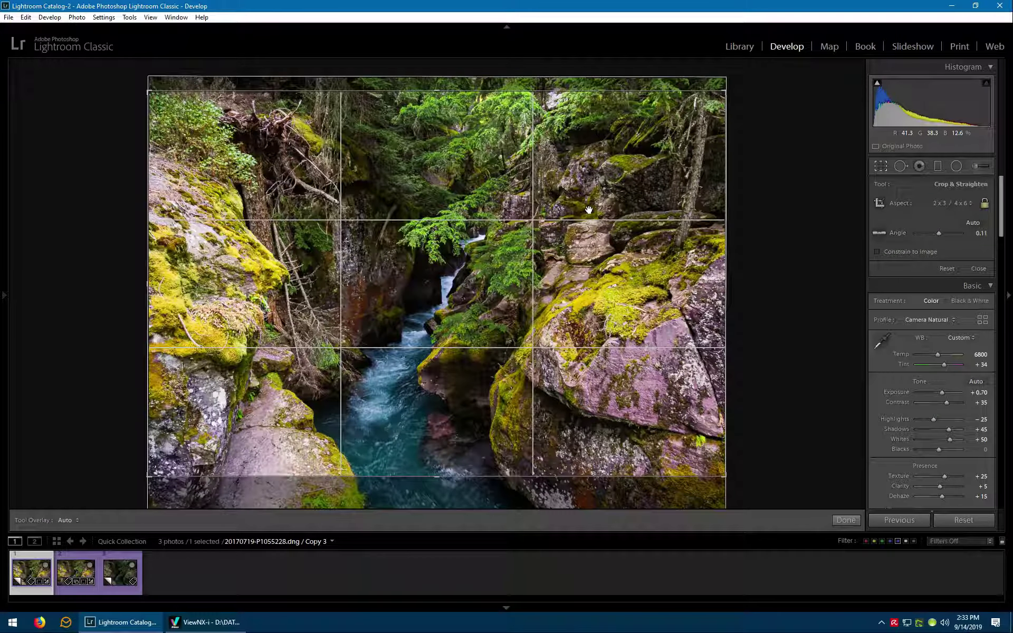
{"action": "left_click", "coordinate": [882, 167]}
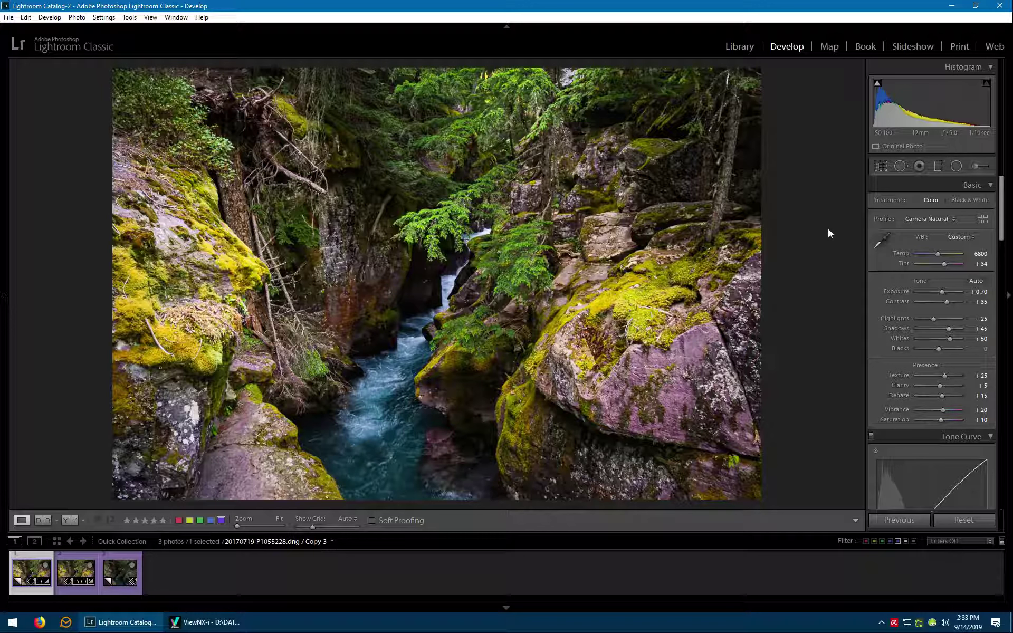
- Switch to ViewNX-i to check the folder of JPEG images, and return to Lightroom Classic
{"action": "left_click", "coordinate": [202, 623]}
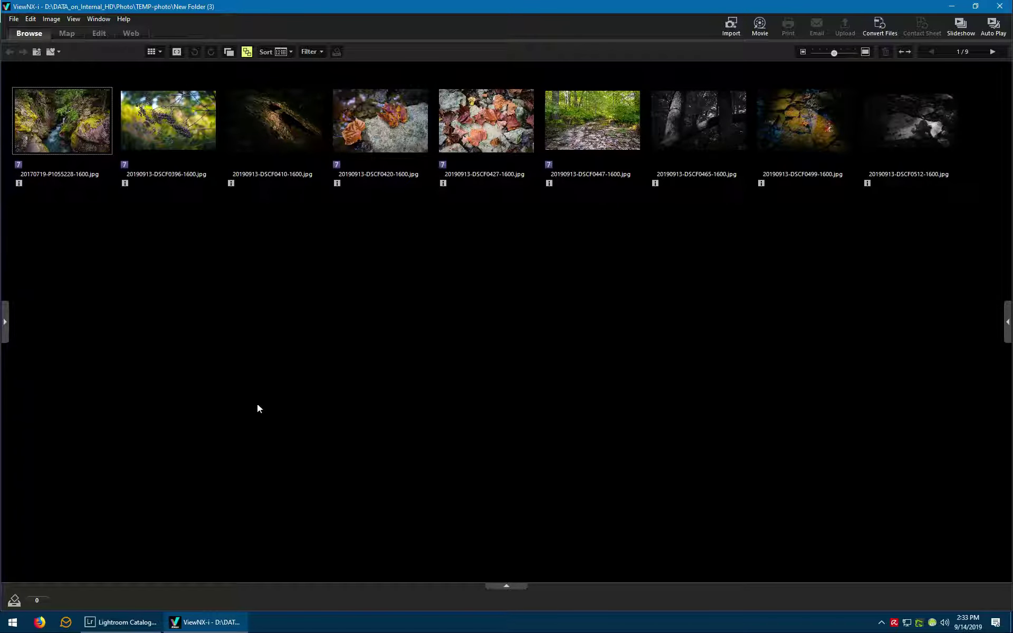
{"action": "left_click", "coordinate": [148, 624]}
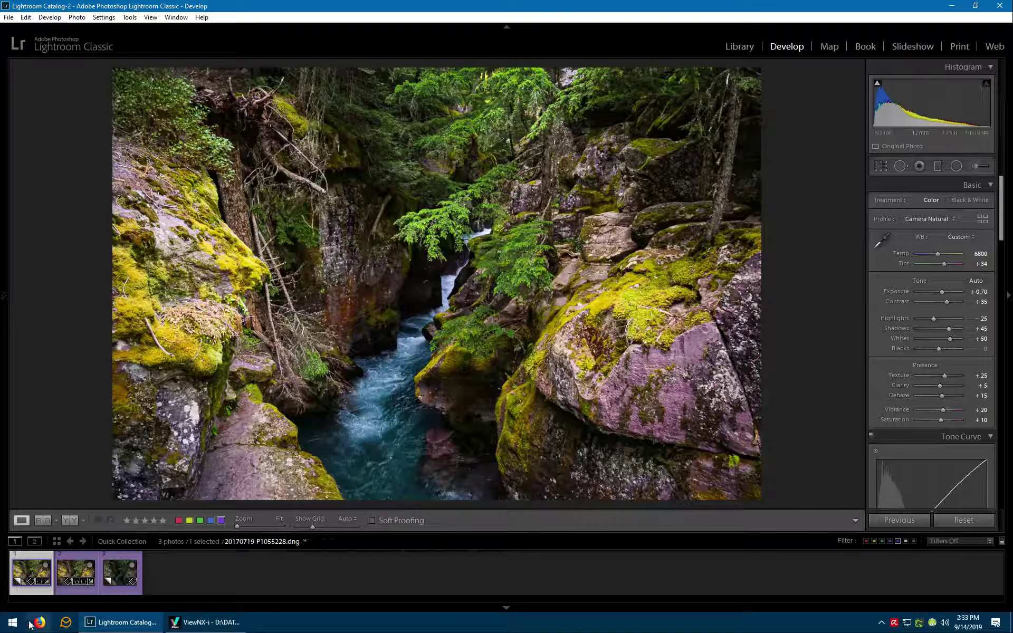
- Export Copy 3 with the 1600_90% user preset, using a unique name to avoid overwriting the existing JPEG
{"action": "right_click", "coordinate": [29, 574]}
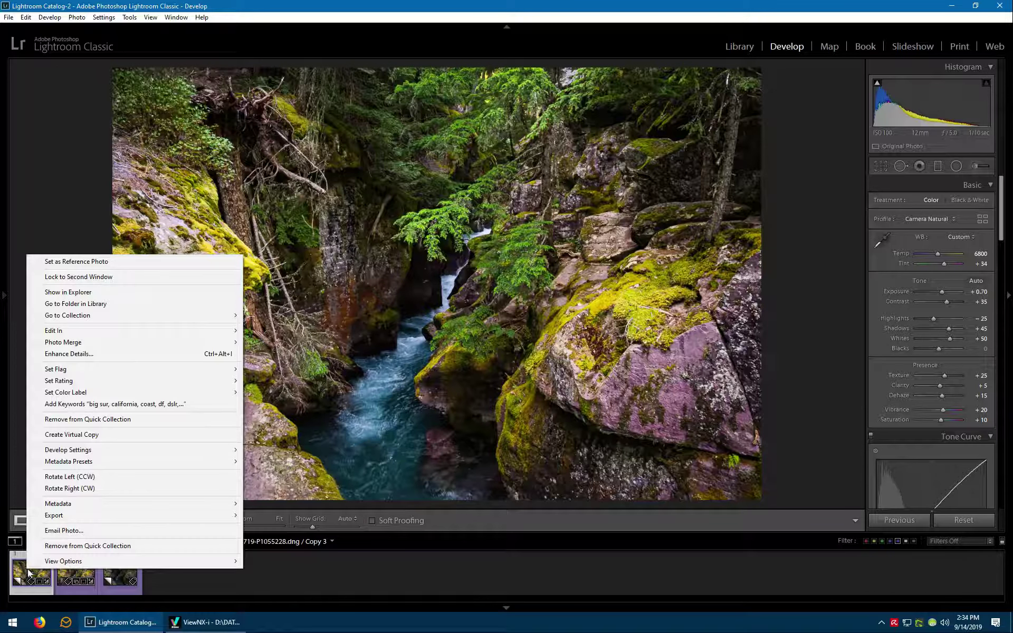
{"action": "mouse_move", "coordinate": [66, 516]}
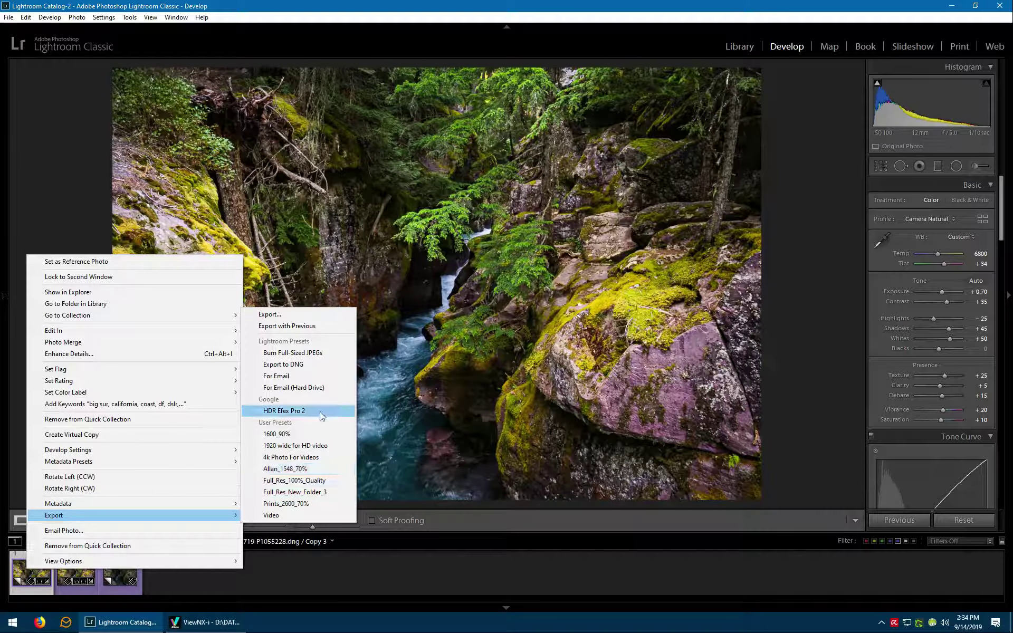
{"action": "left_click", "coordinate": [285, 434]}
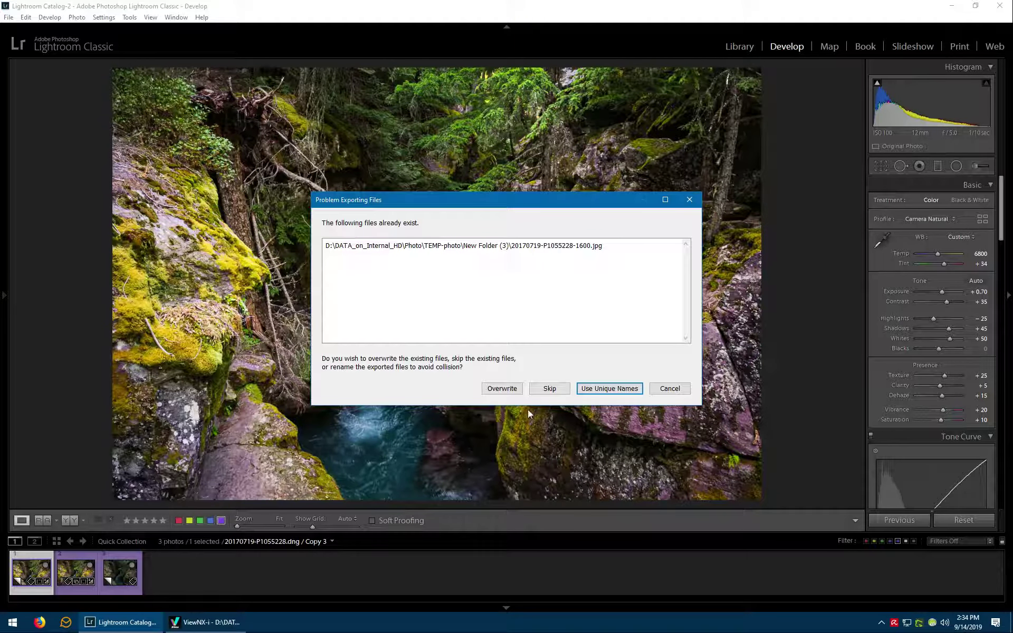
{"action": "left_click", "coordinate": [602, 388]}
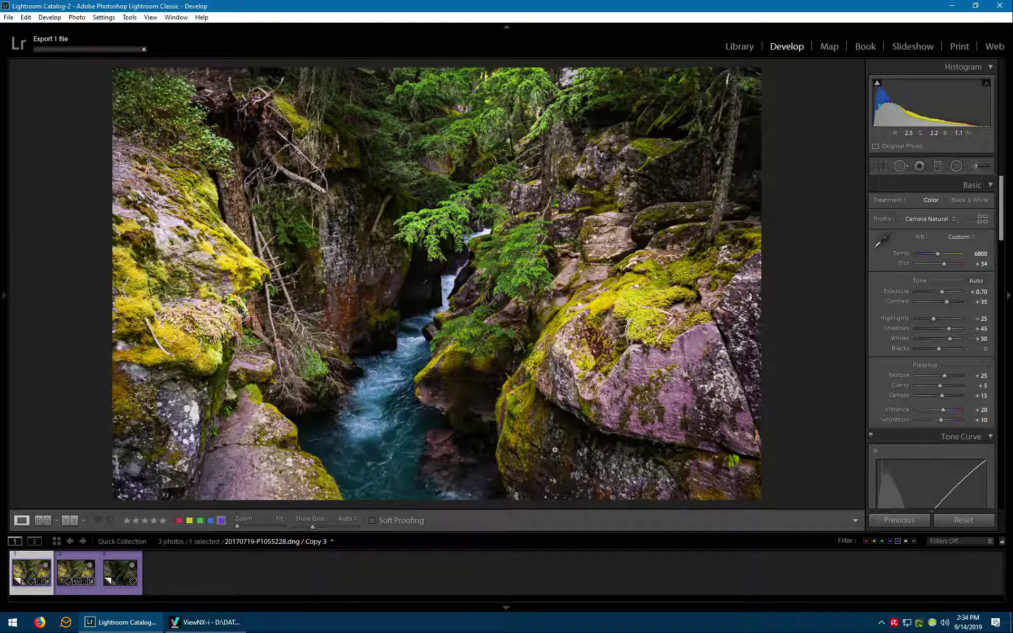
{"action": "left_click", "coordinate": [209, 628]}
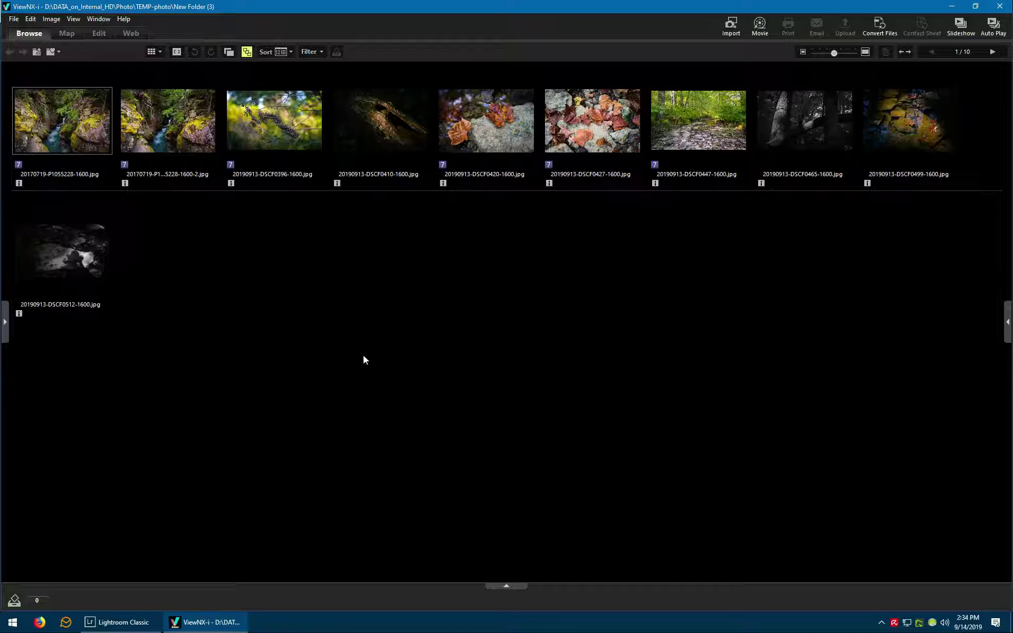
{"action": "left_click", "coordinate": [55, 131]}
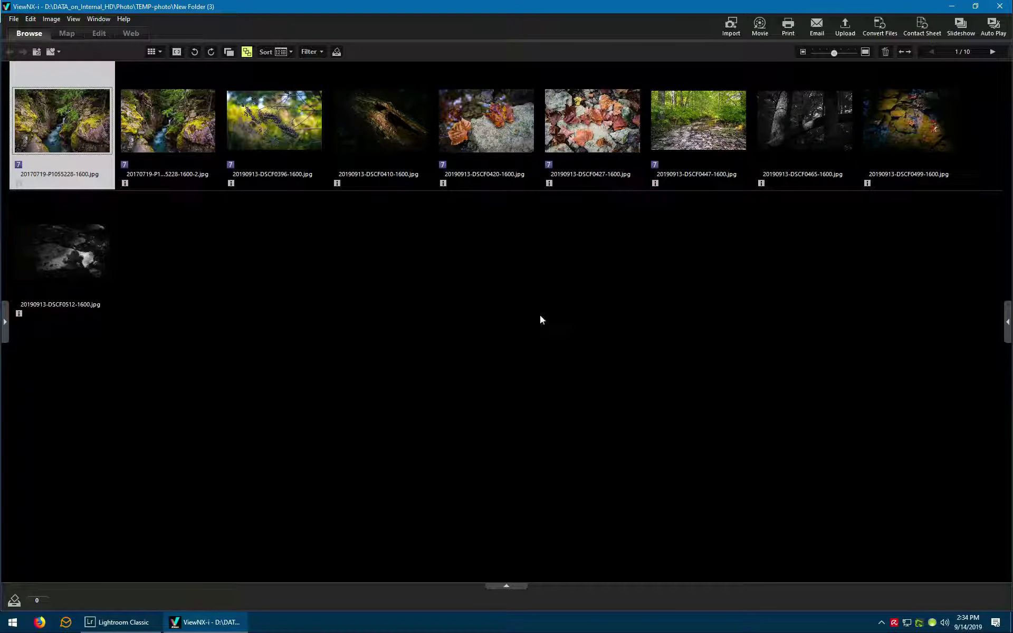
{"action": "double_click", "coordinate": [58, 125]}
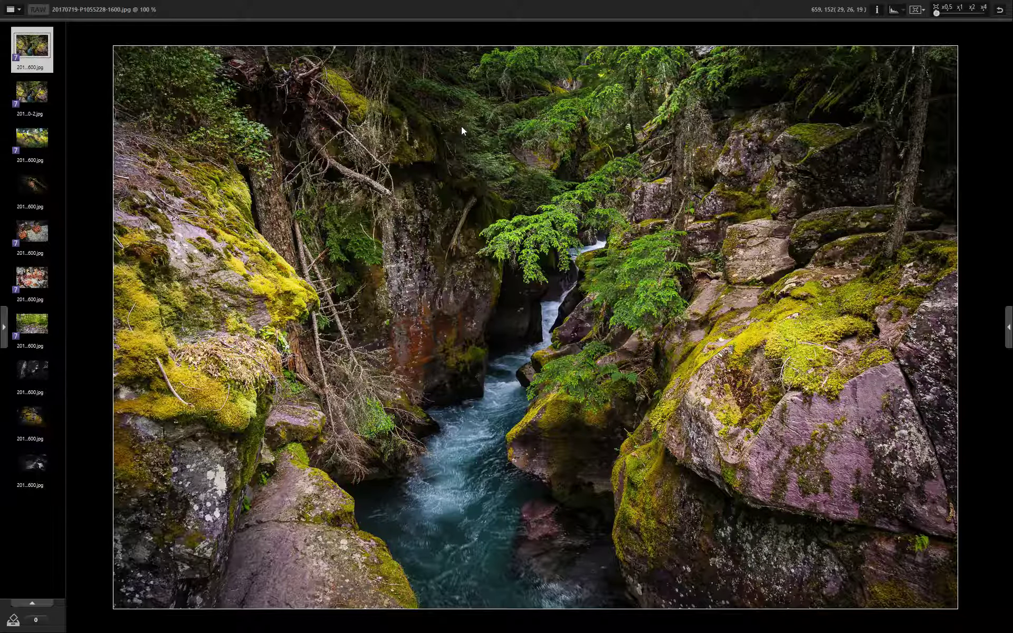
{"action": "key", "text": "Right"}
{"action": "key", "text": "Right"}
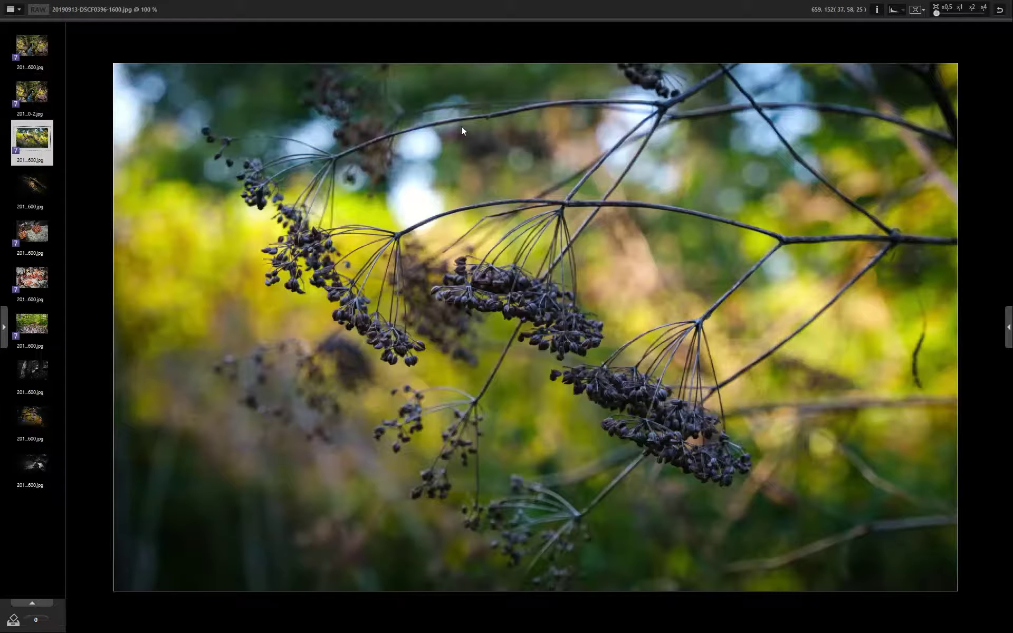
{"action": "key", "text": "Left"}
{"action": "key", "text": "Left"}
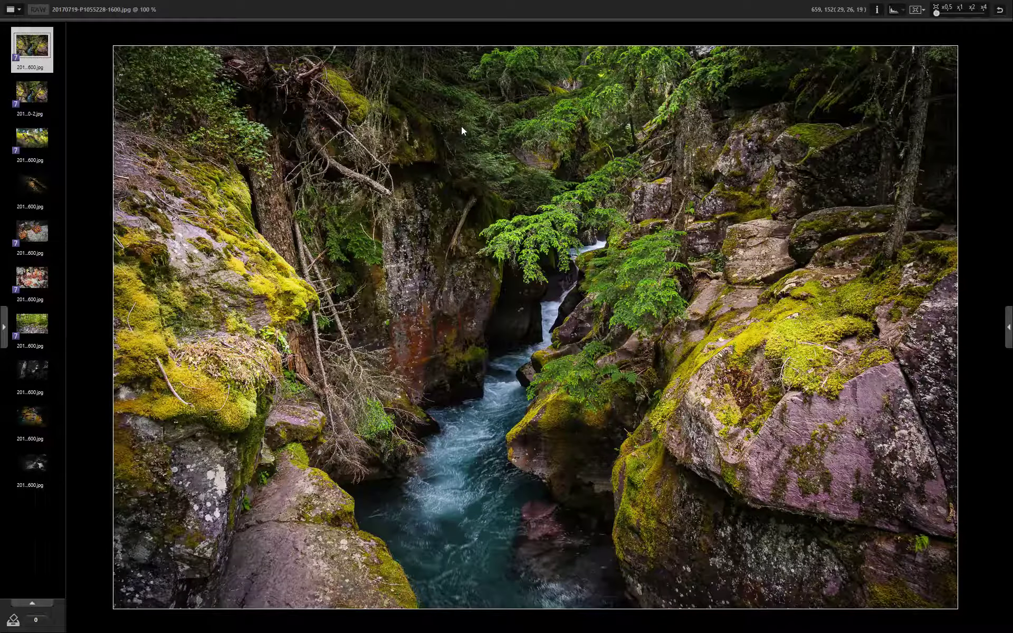
{"action": "key", "text": "Right"}
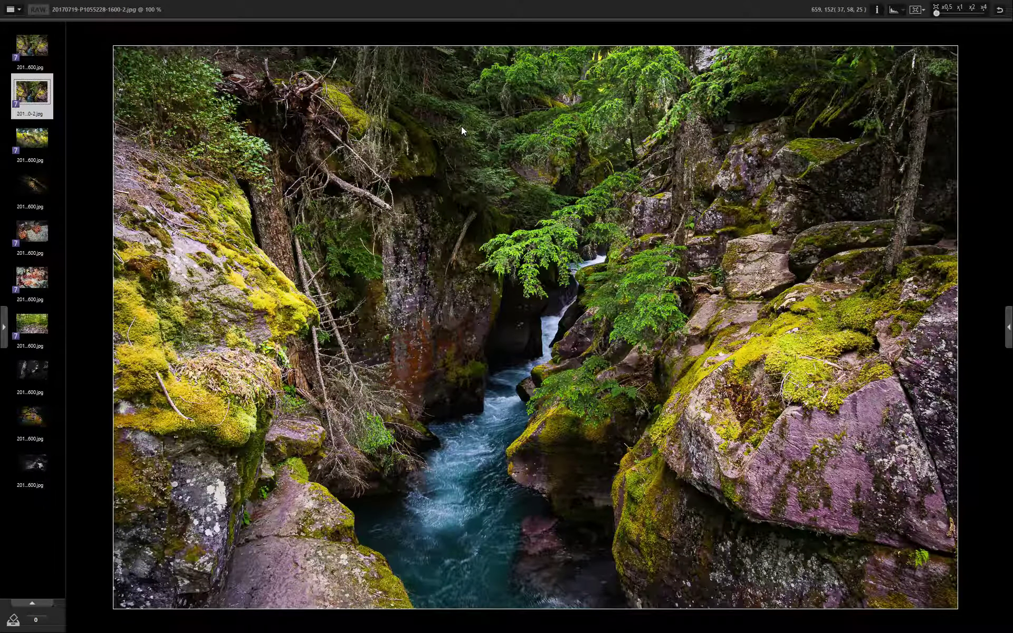
{"action": "key", "text": "Left"}
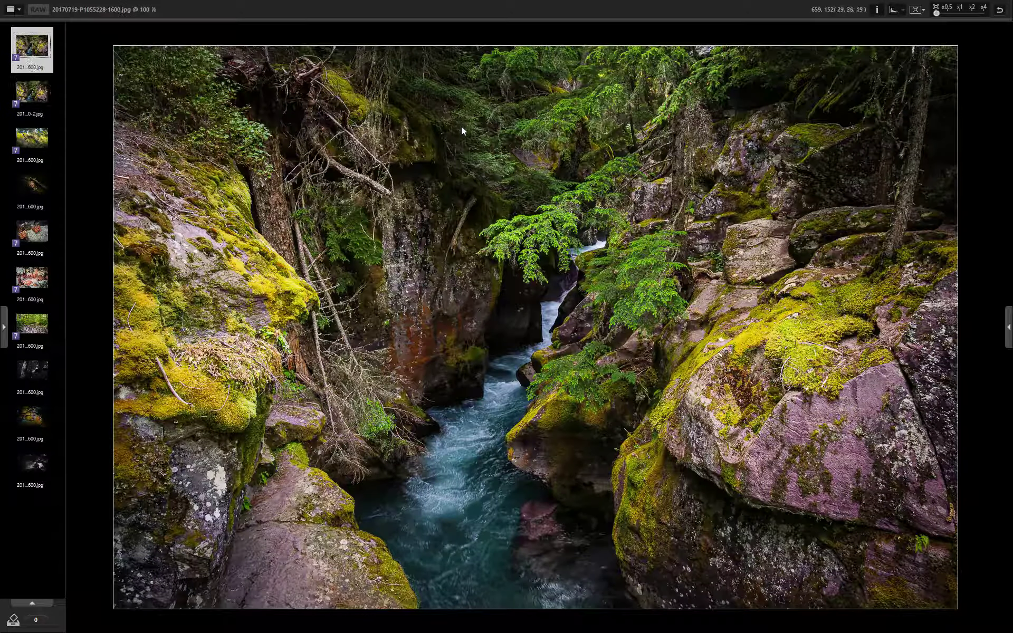
- Browse the remaining 20190913 JPEGs at full size up to 20190913-DSCF0499-1600.jpg, and return to the thumbnail view
{"action": "key", "text": "Right"}
{"action": "key", "text": "Right"}
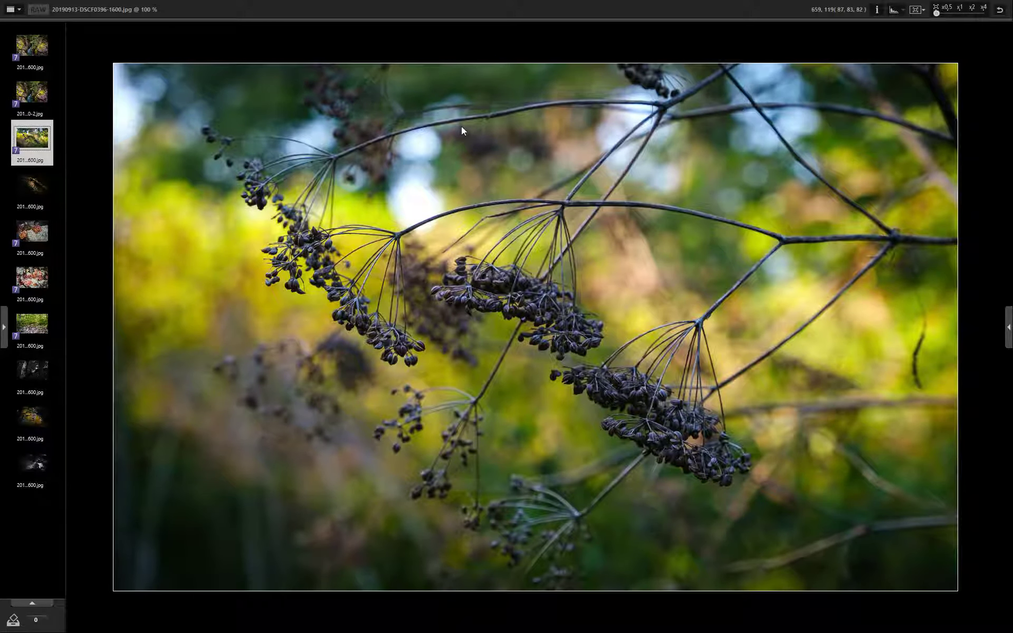
{"action": "key", "text": "Right"}
{"action": "key", "text": "Right"}
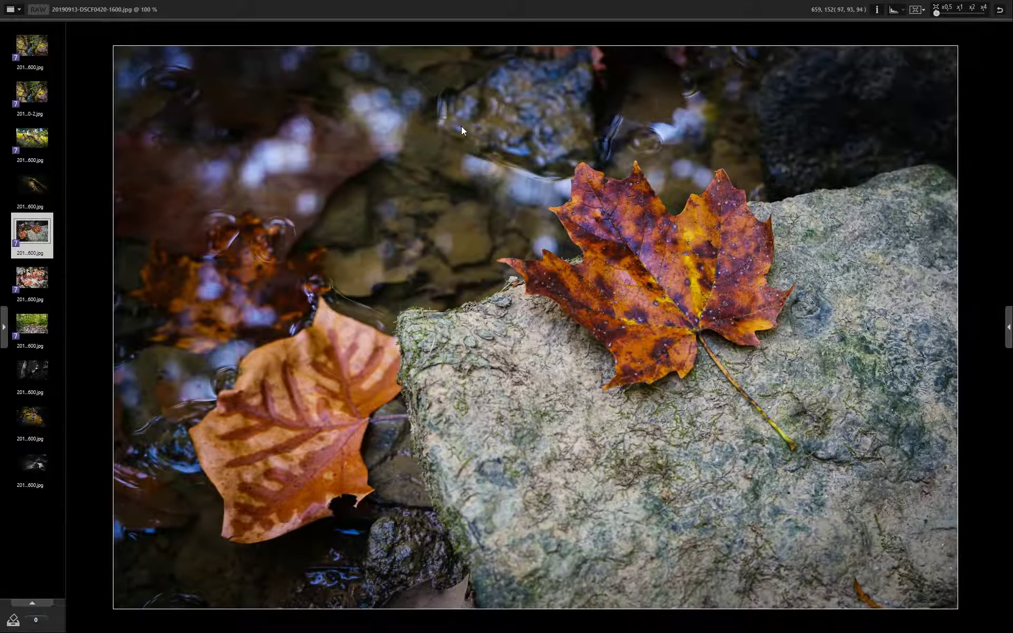
{"action": "key", "text": "Right"}
{"action": "key", "text": "Right"}
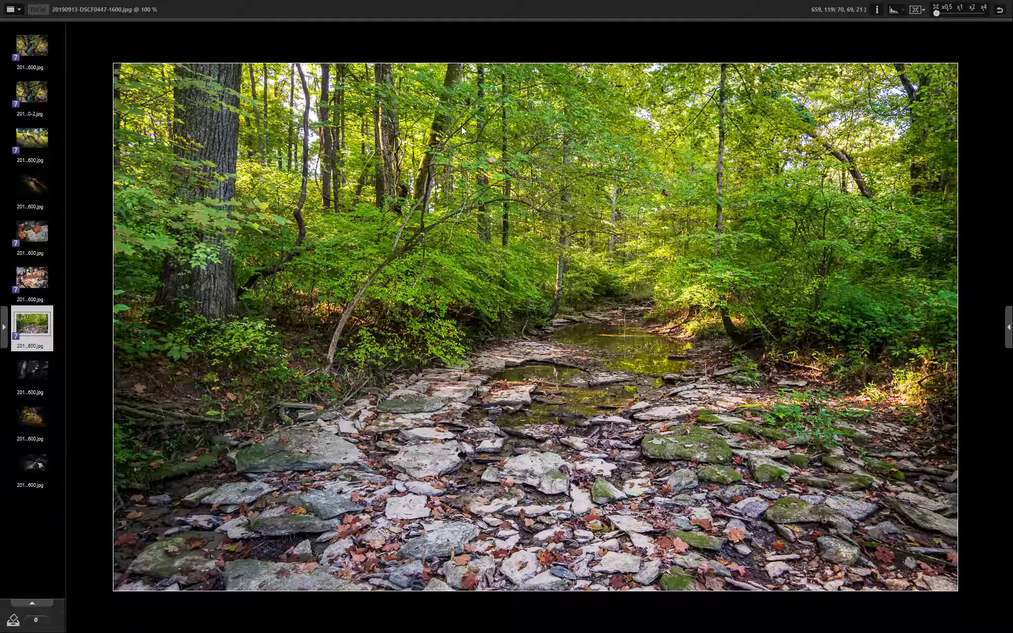
{"action": "key", "text": "Right"}
{"action": "key", "text": "Right"}
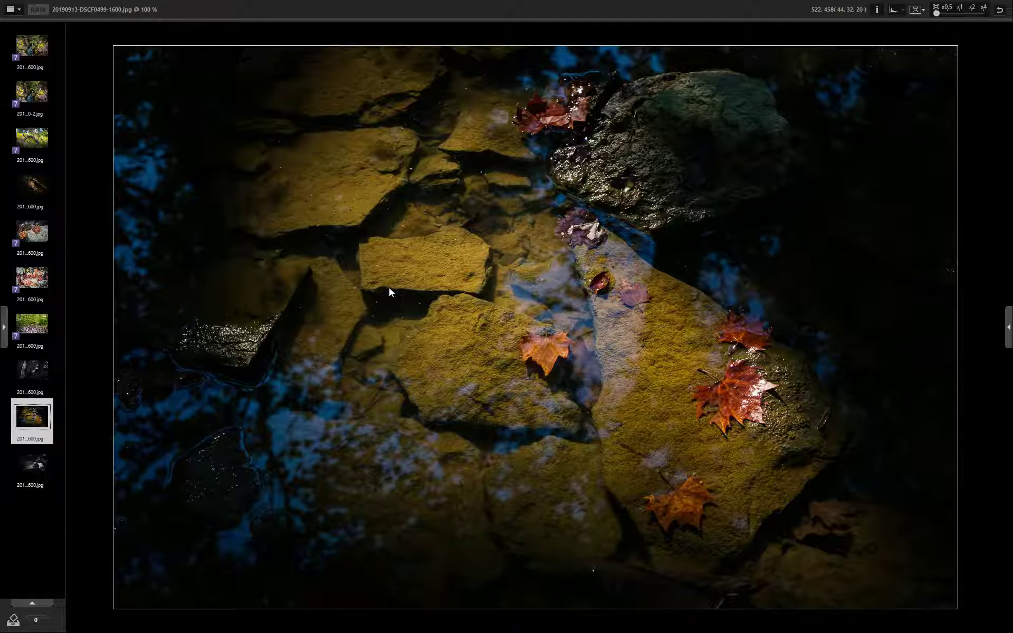
{"action": "key", "text": "Escape"}
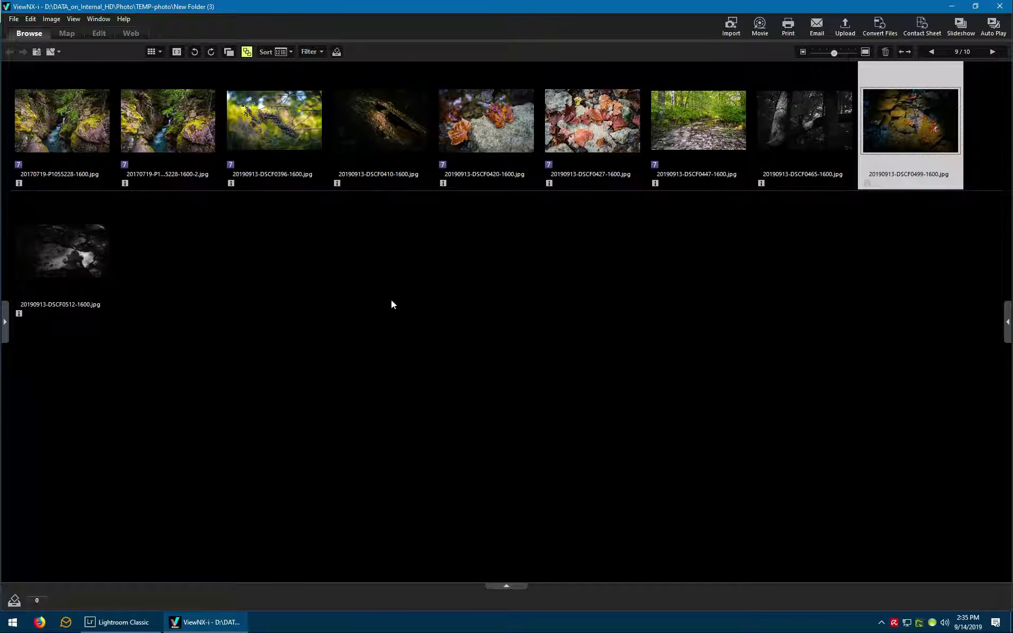
- Switch back to Lightroom Classic and look over the Basic and Tone Curve settings of Copy 3
{"action": "left_click", "coordinate": [122, 623]}
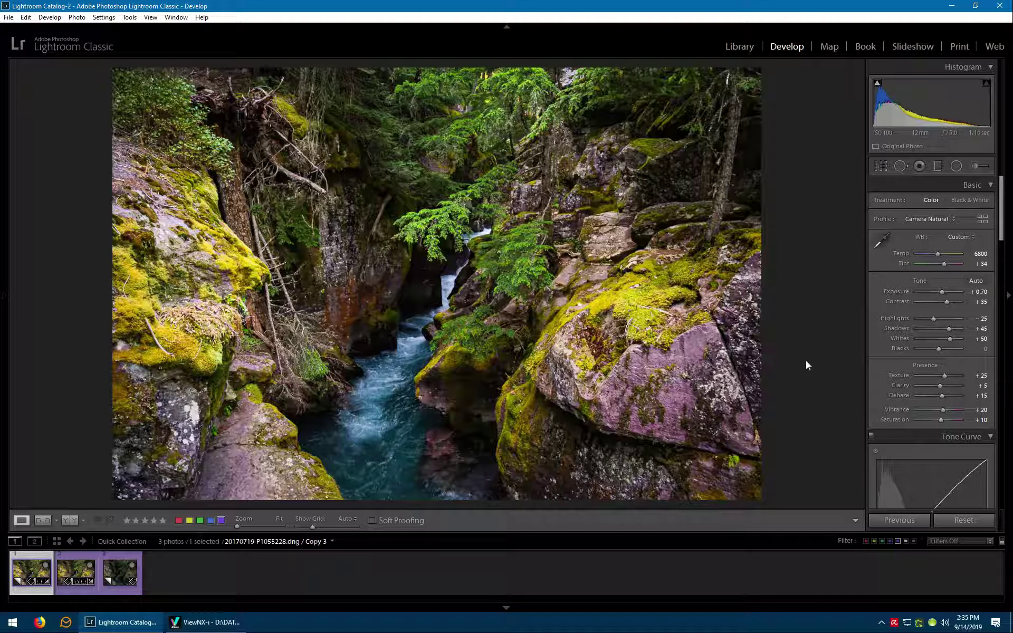
{"action": "scroll", "coordinate": [930, 322], "scroll_direction": "down", "scroll_amount": 3}
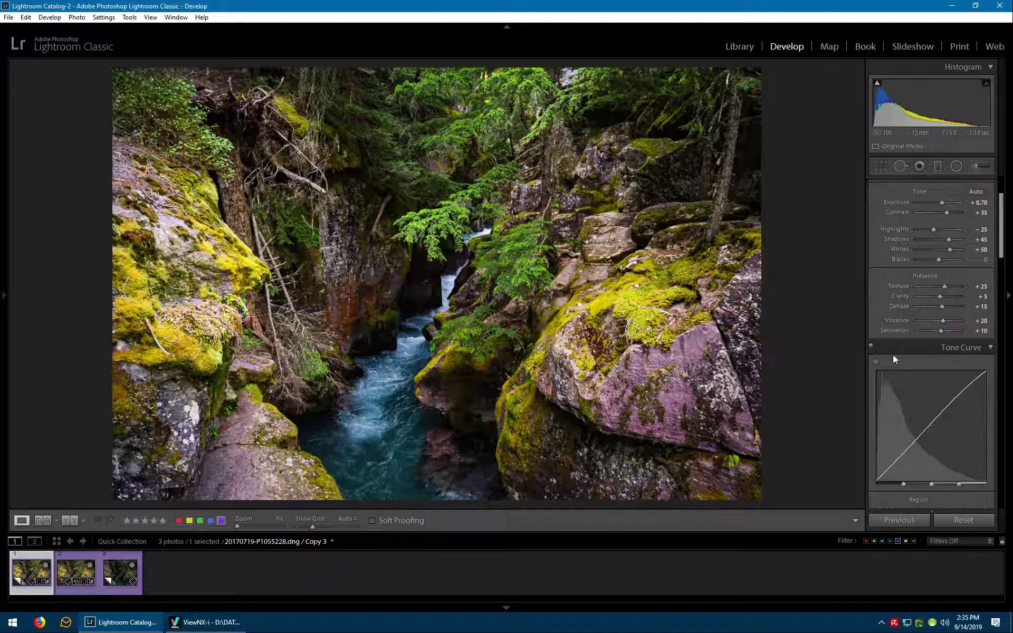
{"action": "scroll", "coordinate": [904, 364], "scroll_direction": "up", "scroll_amount": 3}
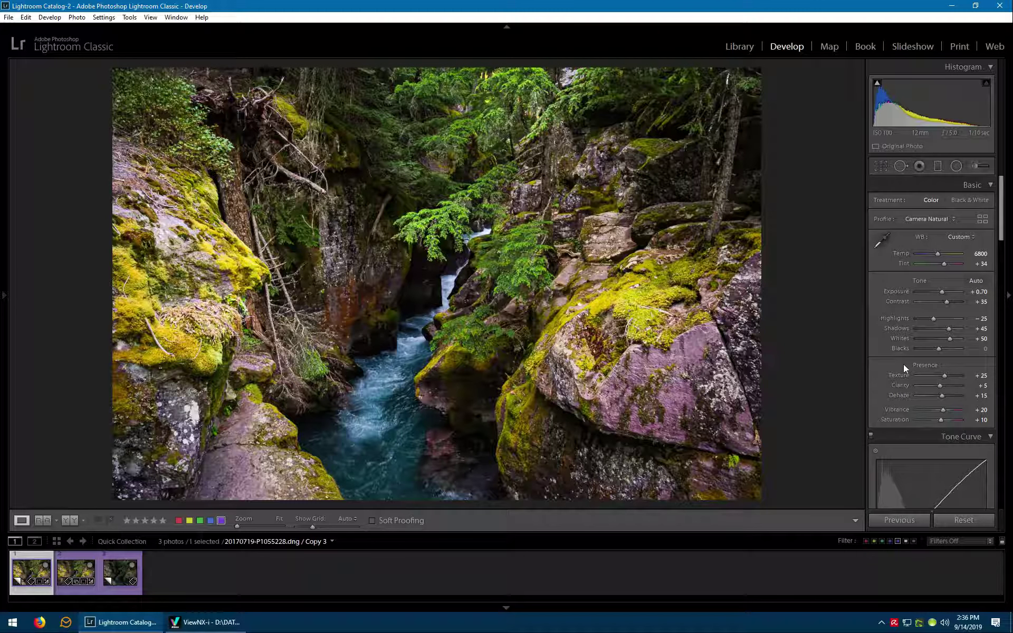